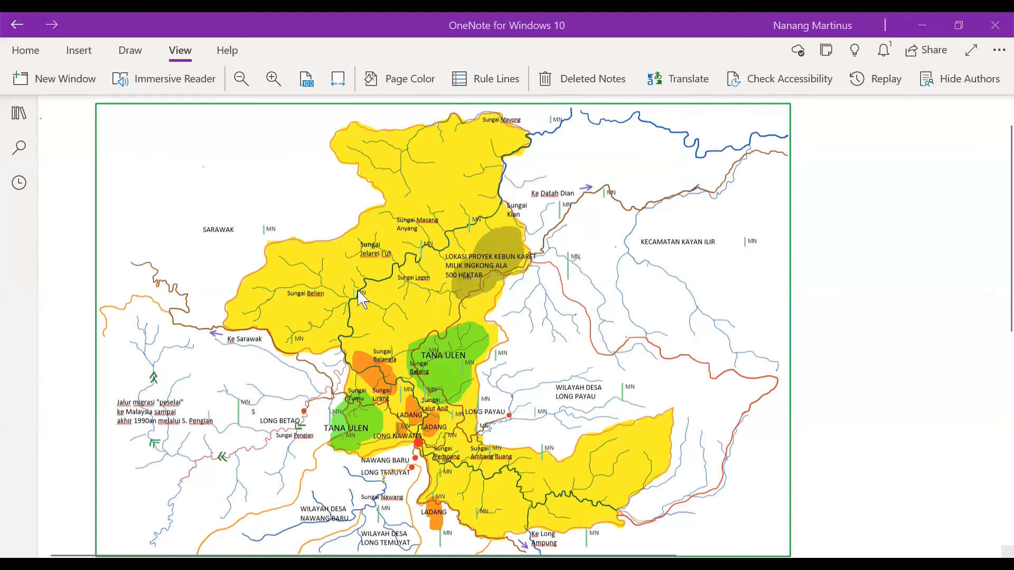
- Open the KALIAMOK, LOREH and SETULANG pages of the MAPS section in turn and examine their maps
left_click(21, 114)
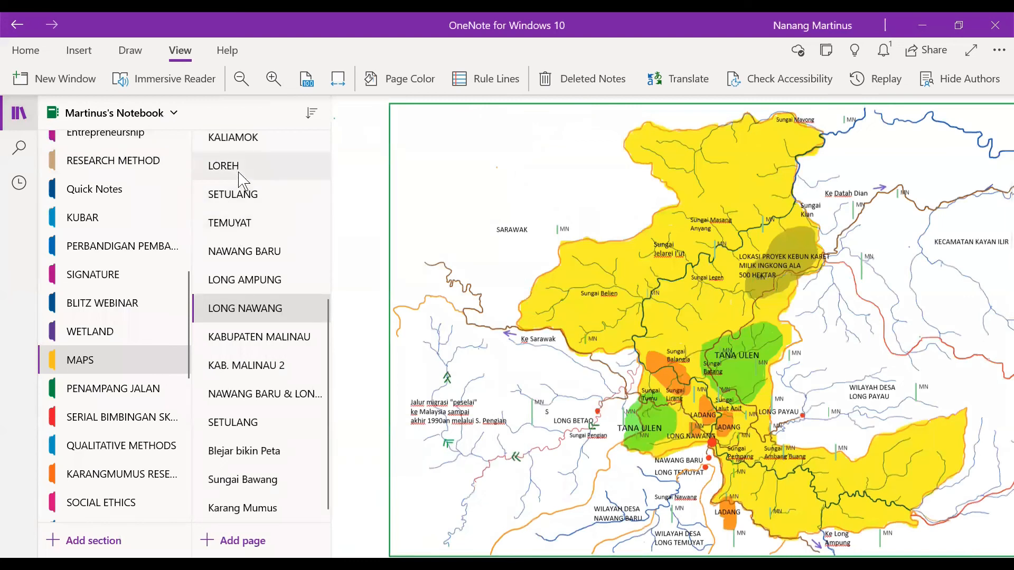
left_click(243, 141)
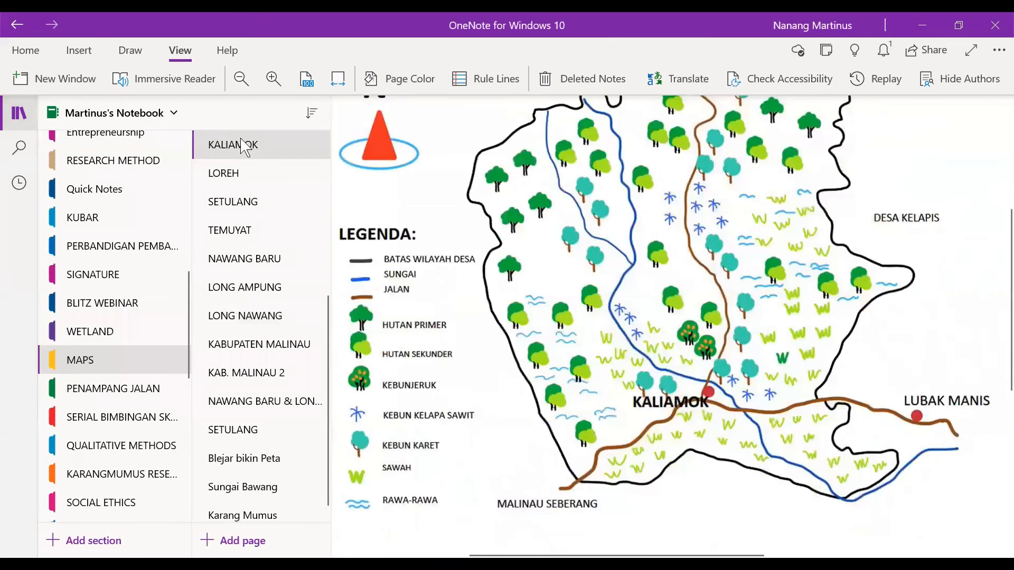
scroll(669, 299, "up", 3)
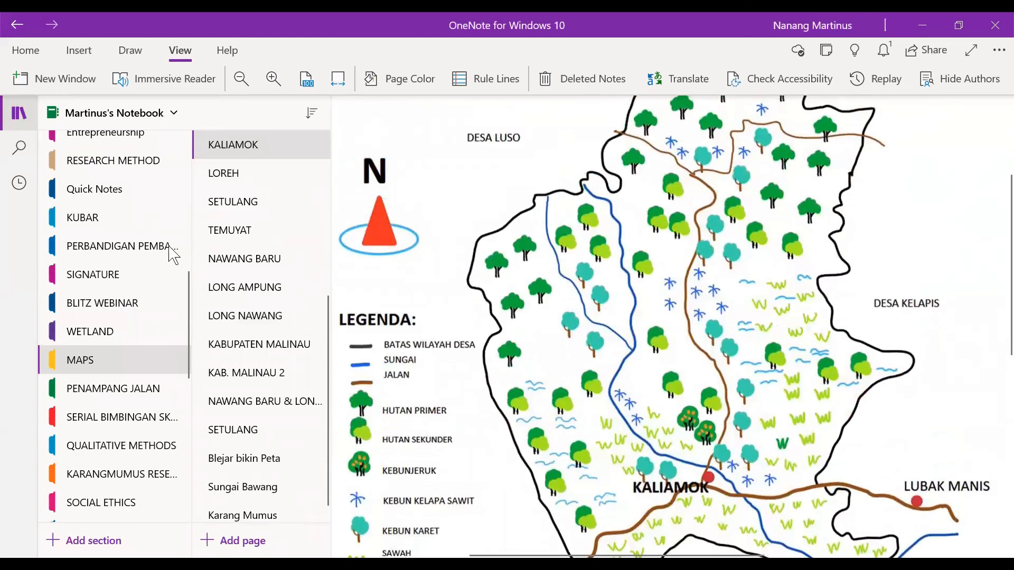
left_click(230, 180)
scroll(716, 260, "up", 5)
scroll(715, 260, "up", 3)
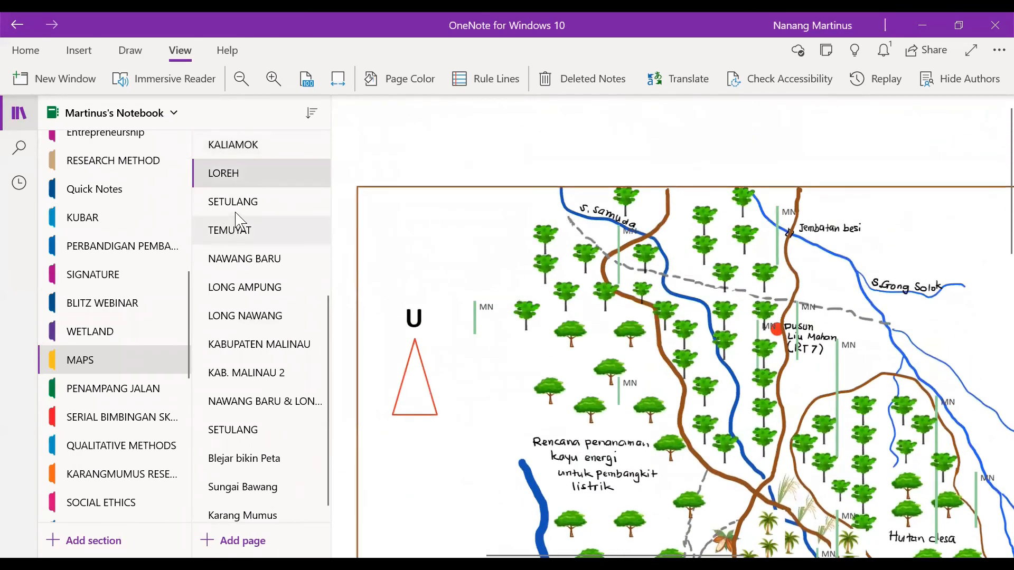
left_click(237, 209)
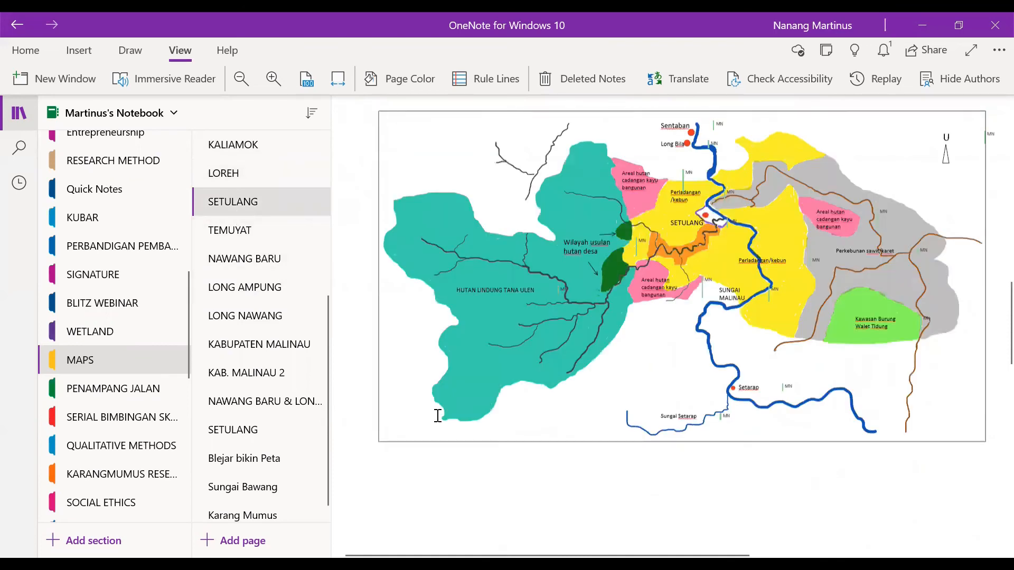
scroll(442, 411, "up", 3)
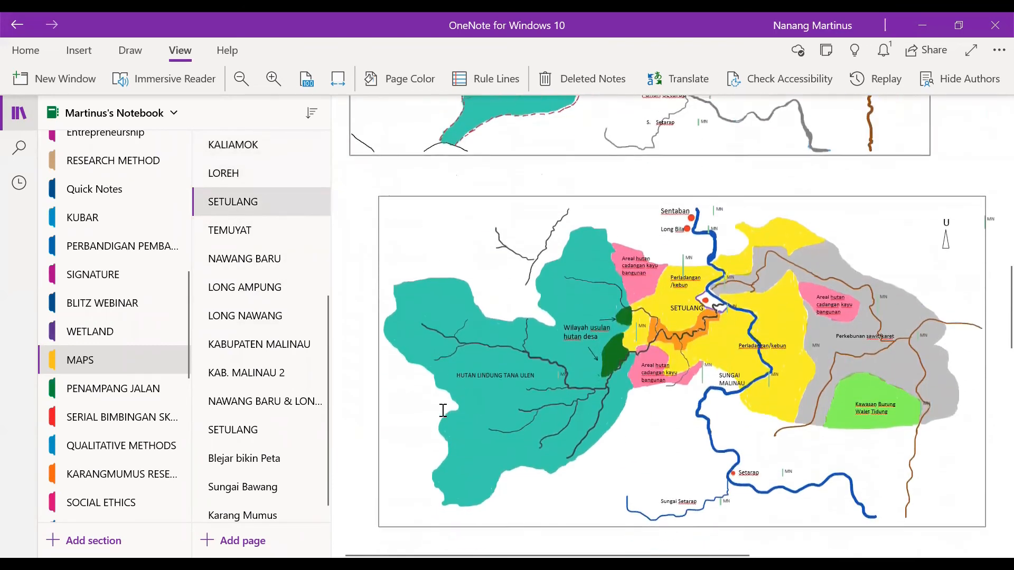
scroll(443, 411, "up", 8)
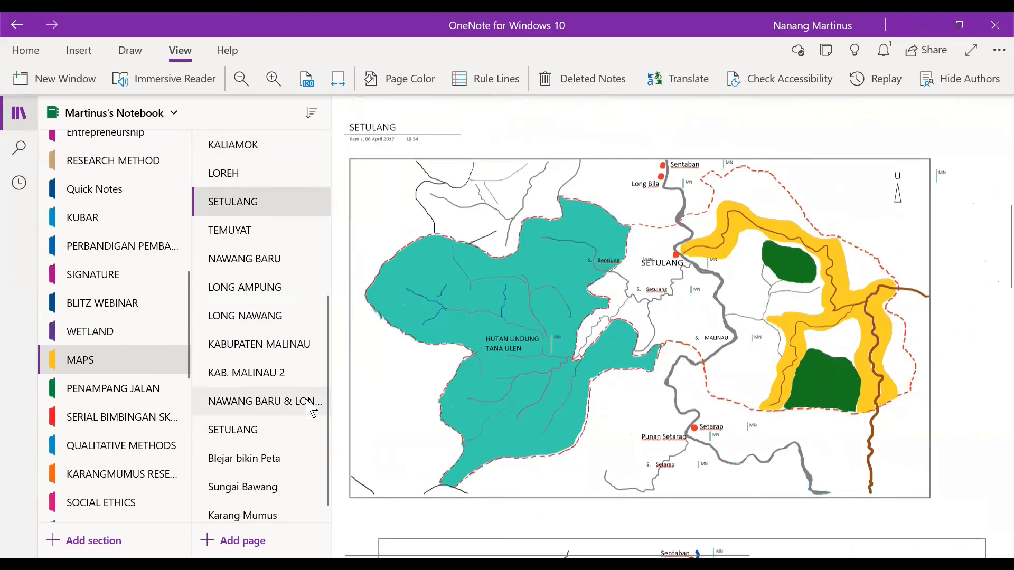
scroll(691, 308, "down", 4)
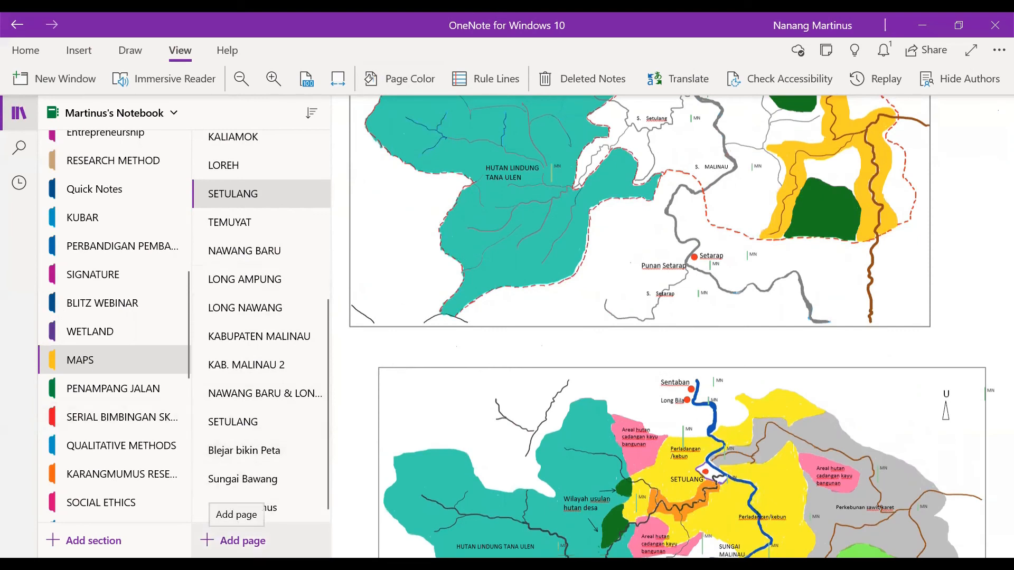
- Add a page titled "CARA BIKIN PETA" to the MAPS section and collapse the notebook navigation
left_click(237, 541)
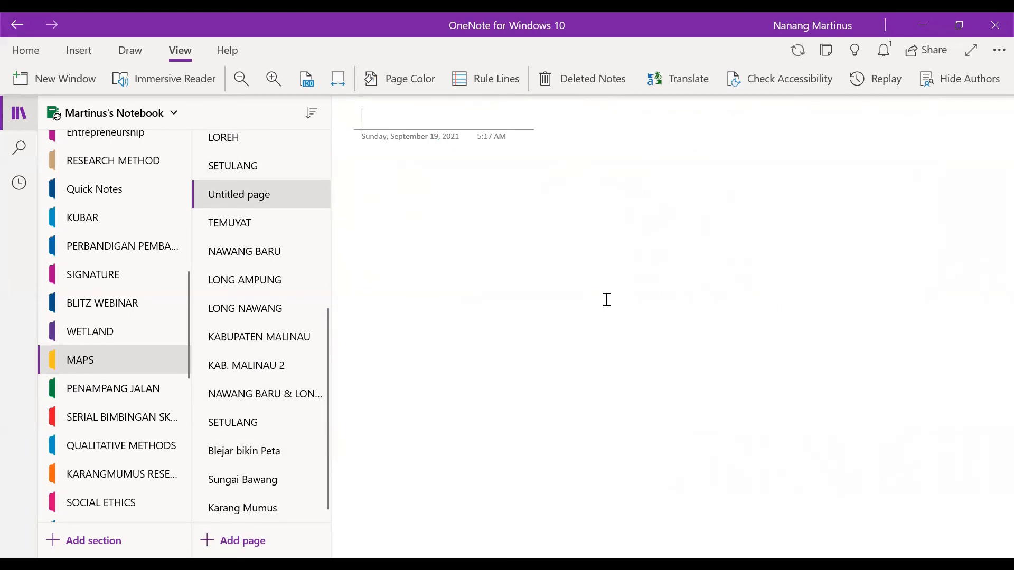
type("CARA BIKIN PETA")
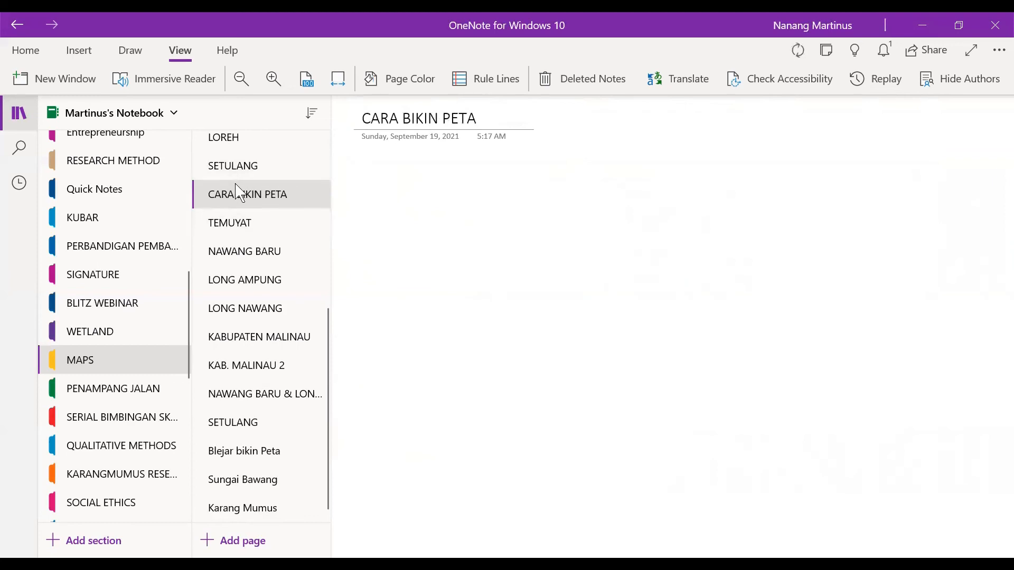
left_click(23, 118)
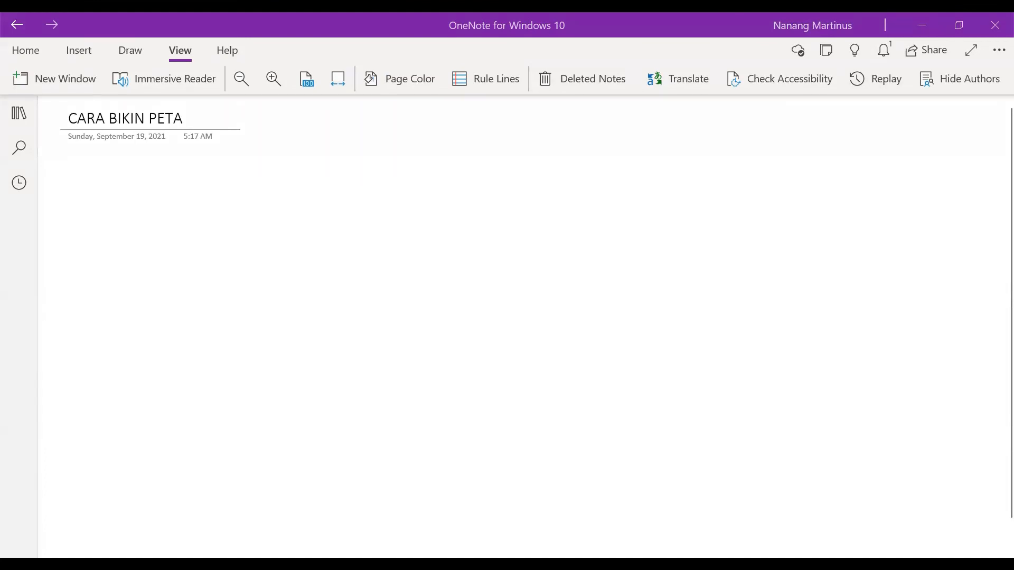
- Paste the copied Kukar Bridge map image below the page title and enlarge the page view
left_click(130, 51)
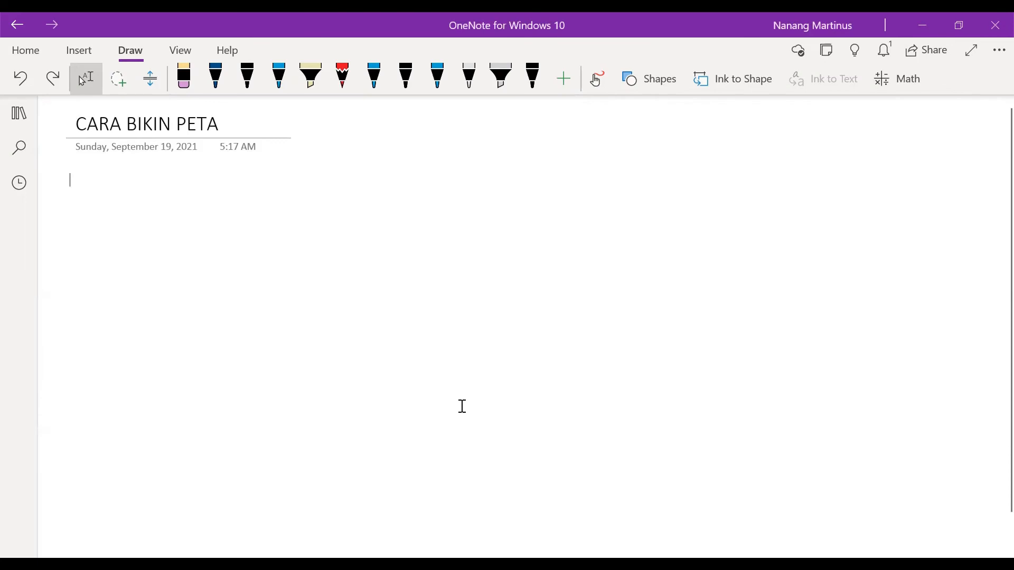
key("ctrl+v")
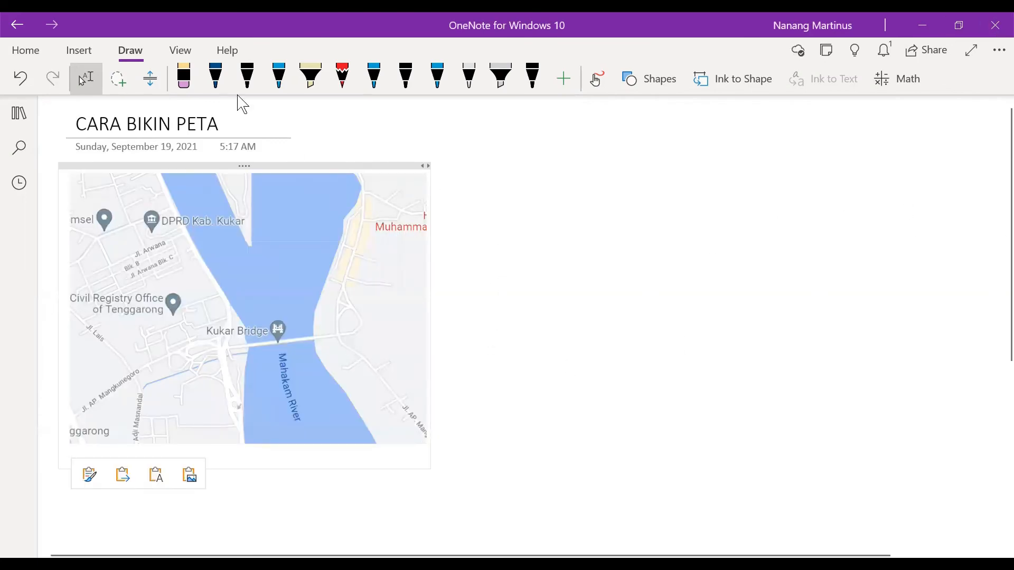
left_click(174, 53)
left_click(267, 85)
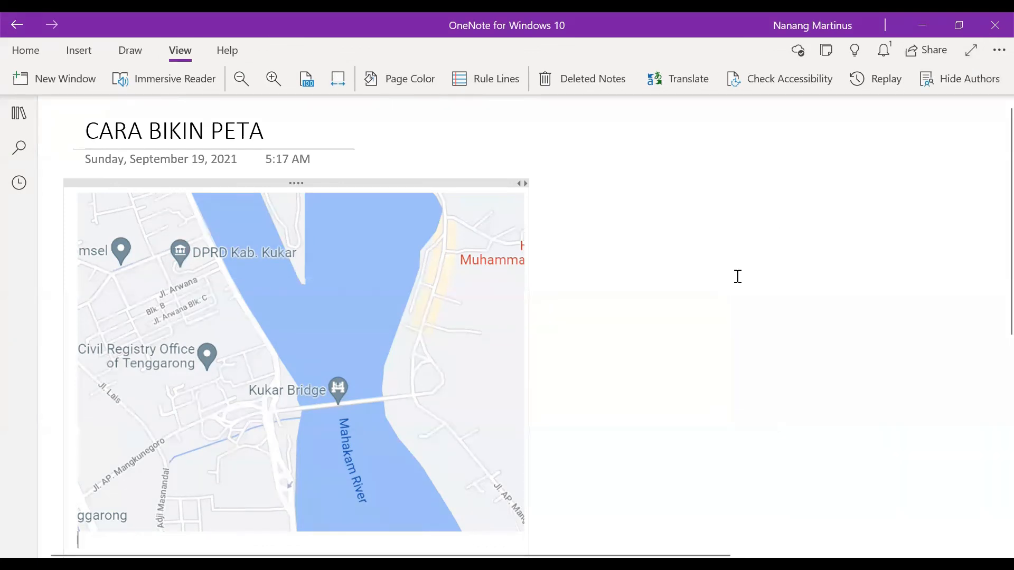
left_click(595, 263)
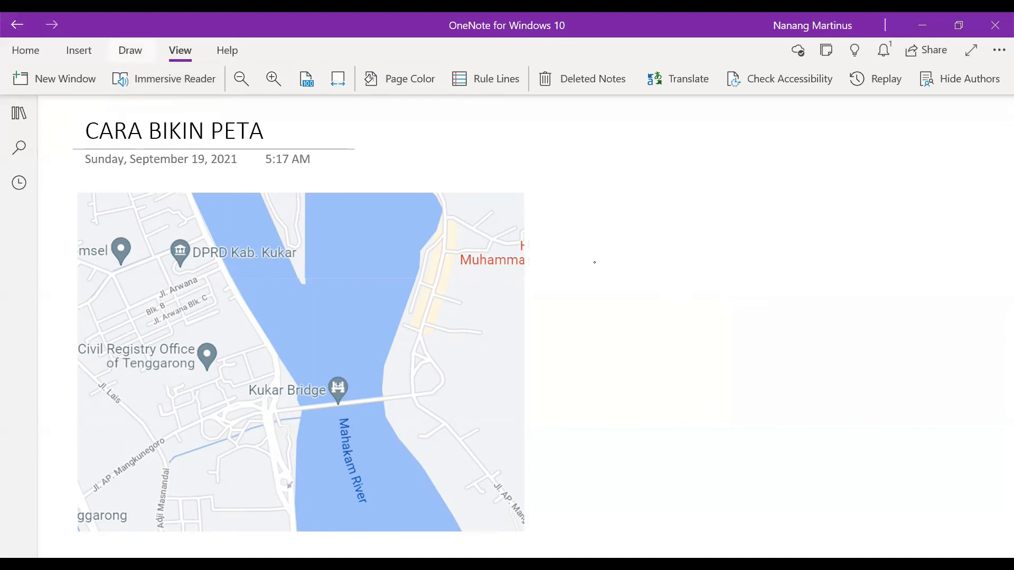
- Set the black pen to the second-thickest size and grey, and trace the main road along the river's west bank
left_click(130, 50)
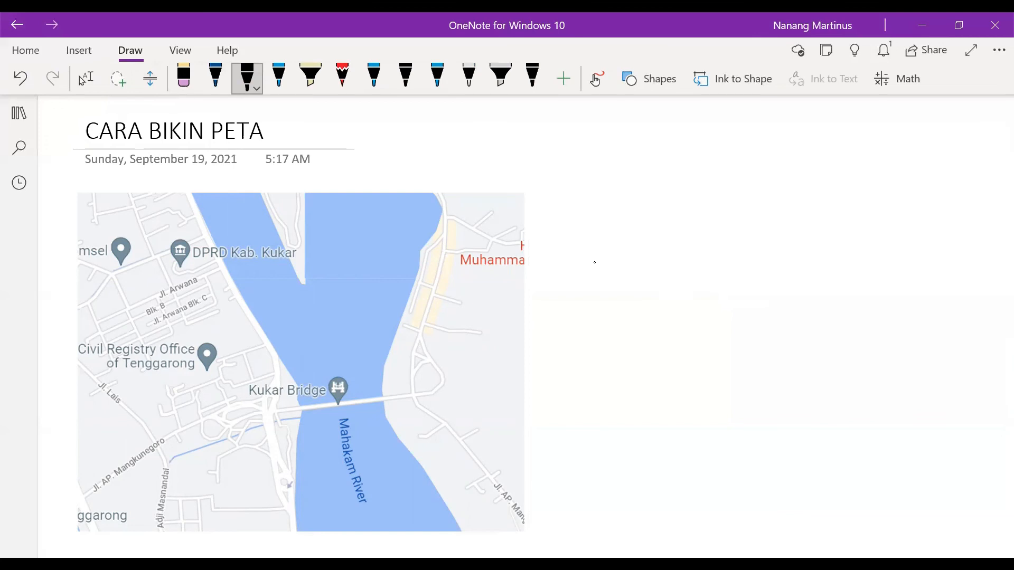
left_click(257, 93)
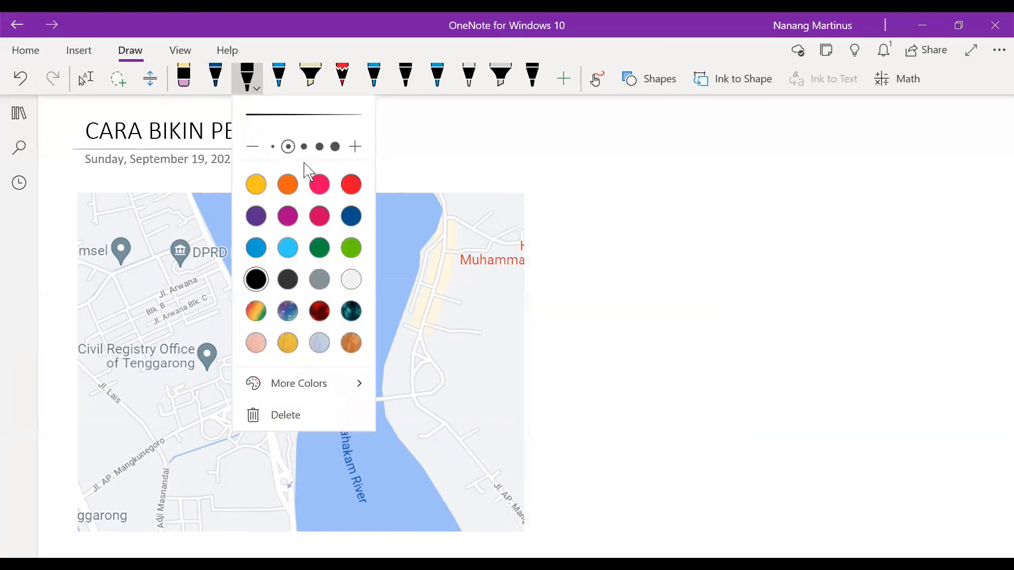
left_click(320, 147)
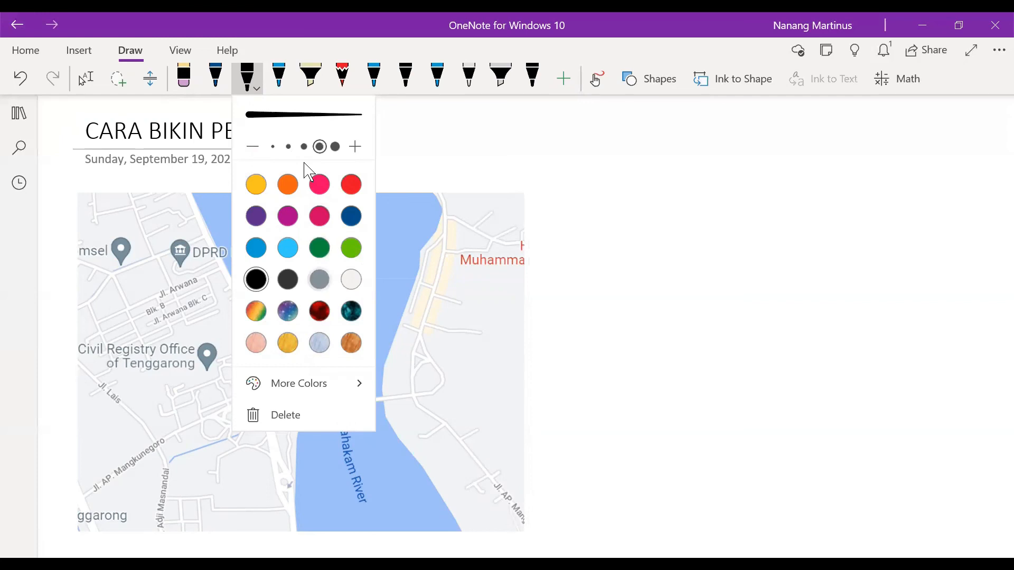
left_click(315, 288)
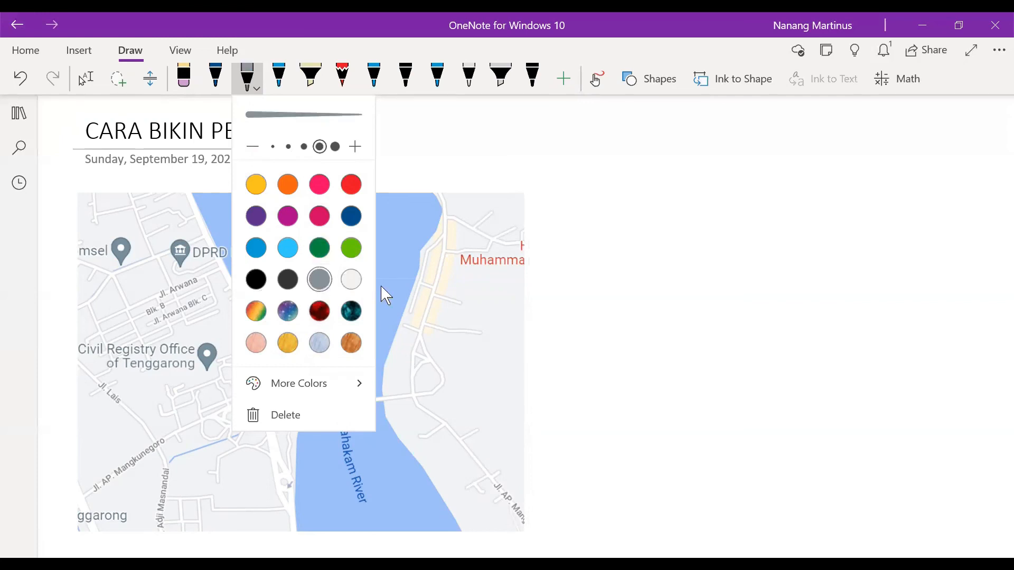
left_click(382, 286)
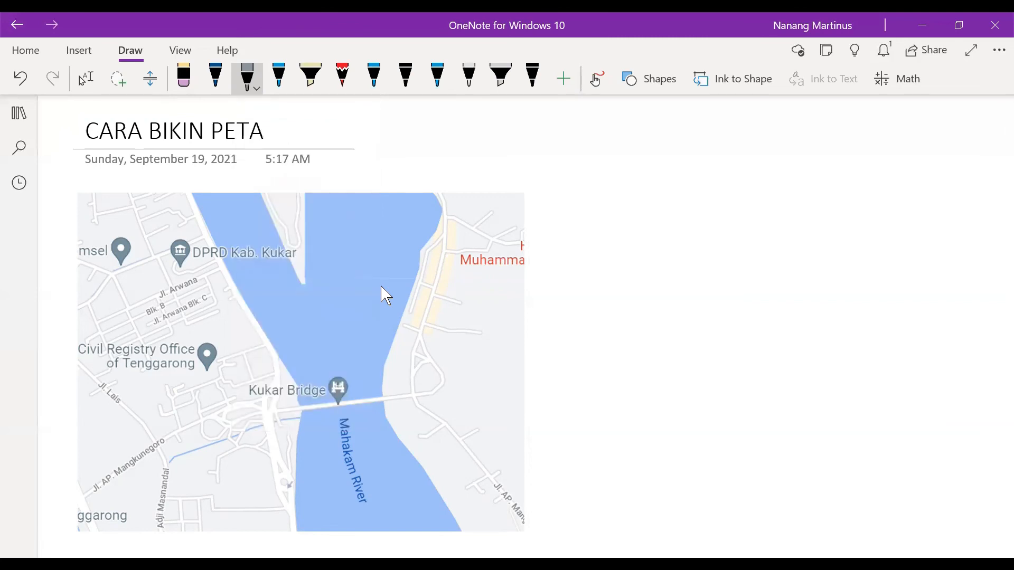
mouse_move(189, 193)
left_mouse_down()
mouse_move(272, 356)
mouse_move(269, 418)
mouse_move(291, 477)
mouse_move(292, 527)
left_mouse_up()
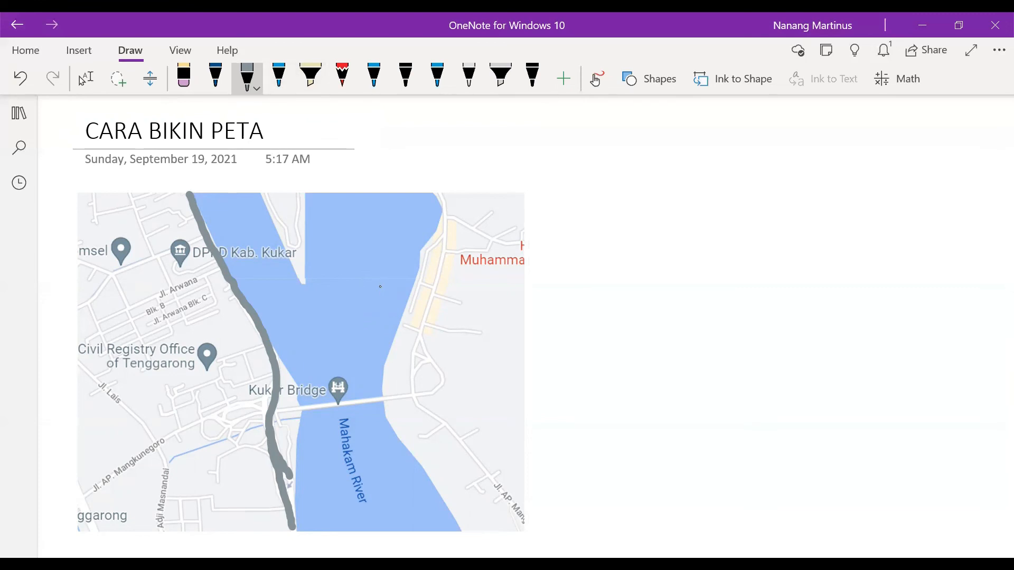
- Reduce the grey pen to the middle thickness and trace the east-bank road, its short southern branch and the loop at the bridge
left_click(257, 89)
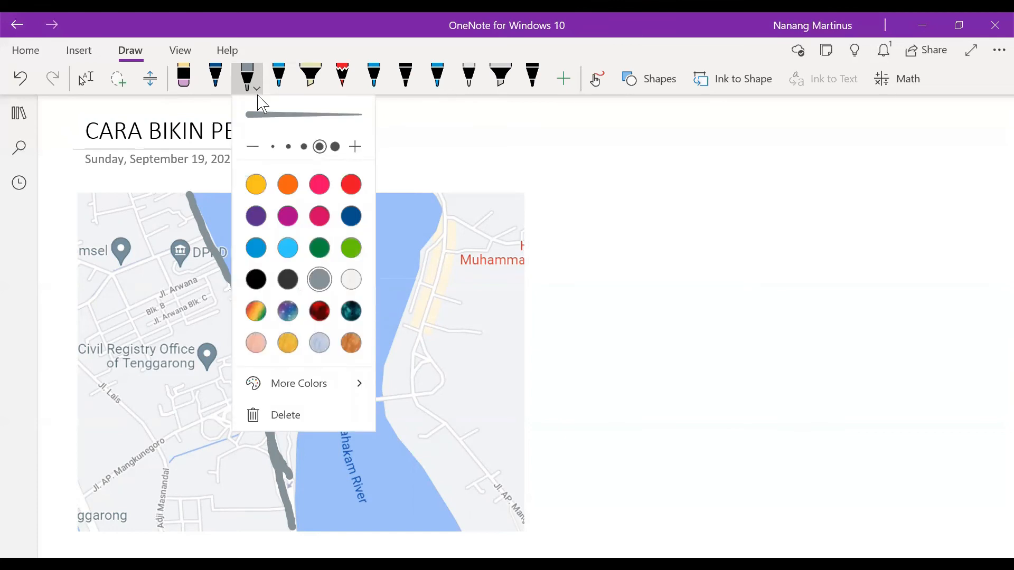
left_click(304, 146)
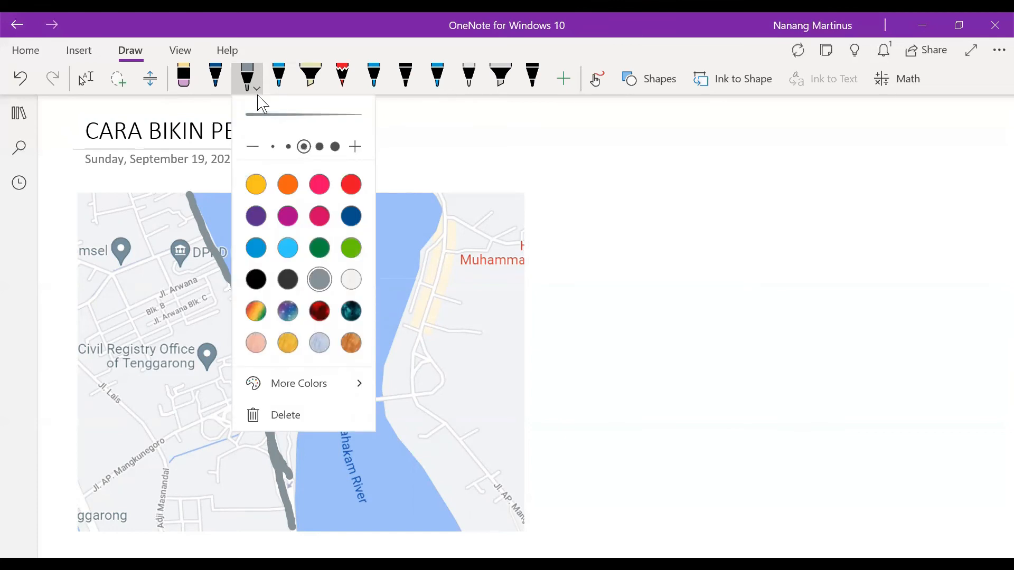
left_click(379, 217)
mouse_move(443, 211)
left_mouse_down()
mouse_move(445, 252)
mouse_move(413, 360)
mouse_move(414, 403)
mouse_move(520, 510)
left_mouse_up()
mouse_move(464, 488)
left_mouse_down()
mouse_move(487, 476)
mouse_move(484, 494)
left_mouse_up()
mouse_move(422, 334)
left_mouse_down()
mouse_move(441, 386)
mouse_move(404, 401)
left_mouse_up()
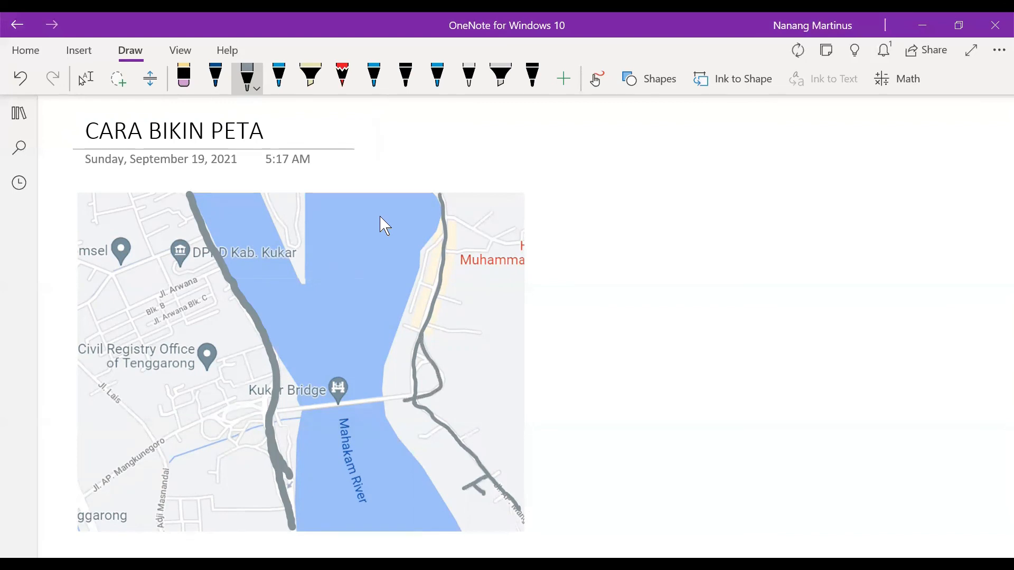
key("ctrl+z")
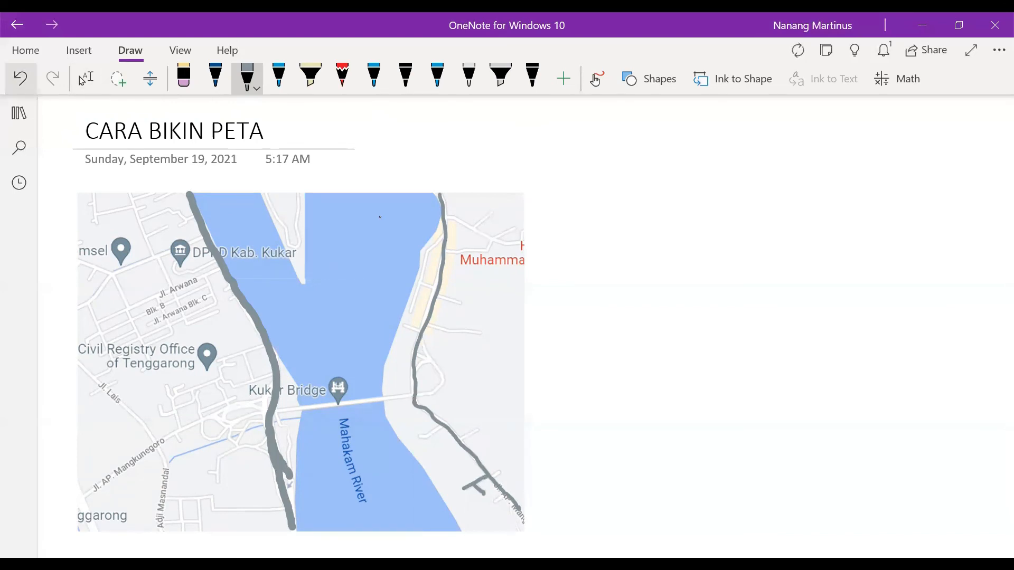
mouse_move(421, 344)
left_mouse_down()
mouse_move(440, 373)
mouse_move(424, 395)
left_mouse_up()
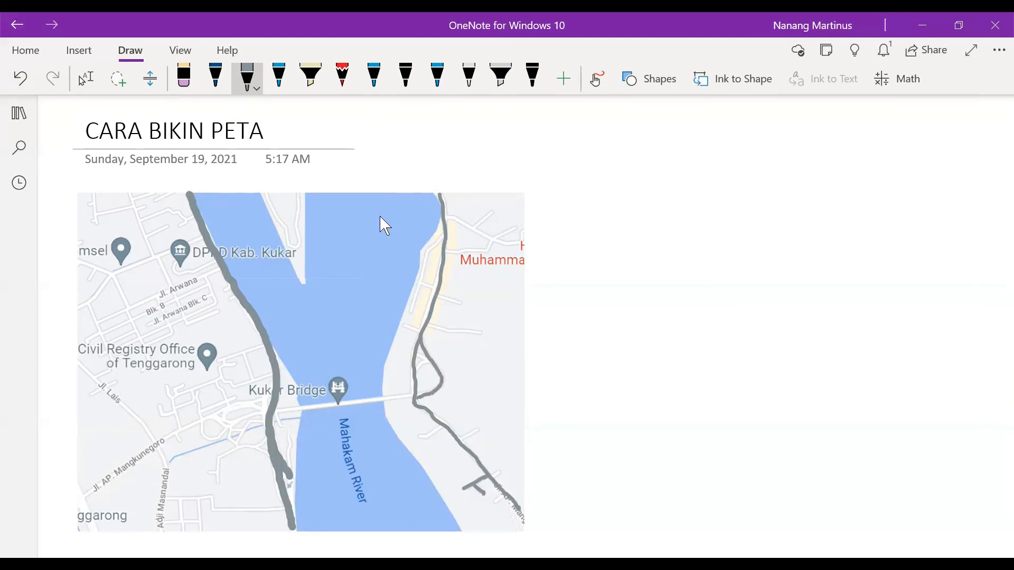
- Trace the ramps at the bridge's west end, Jl. AP. Mangkunegoro, and the road crossing it from Jl. Lais southward in grey
left_click_drag(267, 419, 263, 396)
mouse_move(156, 441)
left_mouse_down()
mouse_move(264, 401)
mouse_move(240, 421)
mouse_move(204, 425)
left_mouse_up()
mouse_move(229, 425)
left_mouse_down()
mouse_move(230, 437)
mouse_move(265, 421)
mouse_move(292, 500)
left_mouse_up()
mouse_move(78, 360)
left_mouse_down()
mouse_move(155, 439)
mouse_move(166, 464)
mouse_move(161, 521)
left_mouse_up()
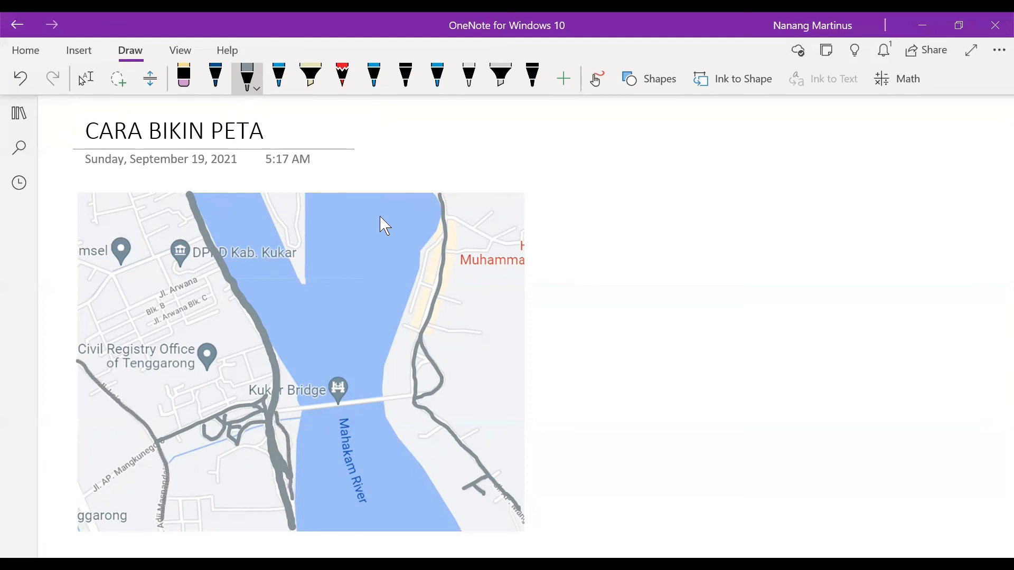
left_click_drag(85, 493, 159, 445)
- Trace Jl. Arwana with its short branch and the streets near the map's northwest edge in grey
mouse_move(78, 305)
left_mouse_down()
mouse_move(135, 263)
mouse_move(112, 275)
mouse_move(127, 301)
mouse_move(221, 270)
mouse_move(217, 301)
left_mouse_up()
left_click(20, 79)
left_click_drag(77, 307, 111, 276)
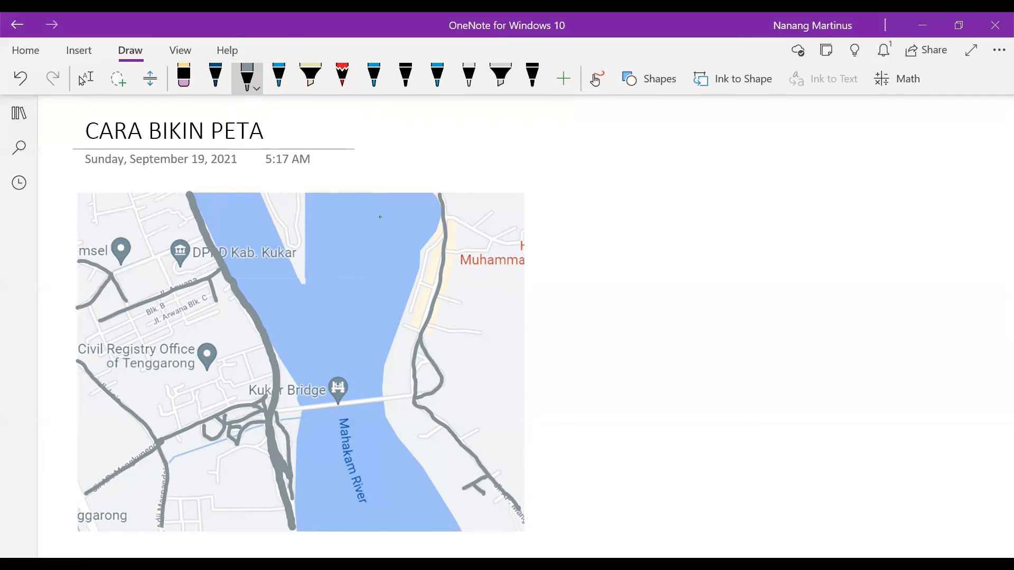
left_click(646, 79)
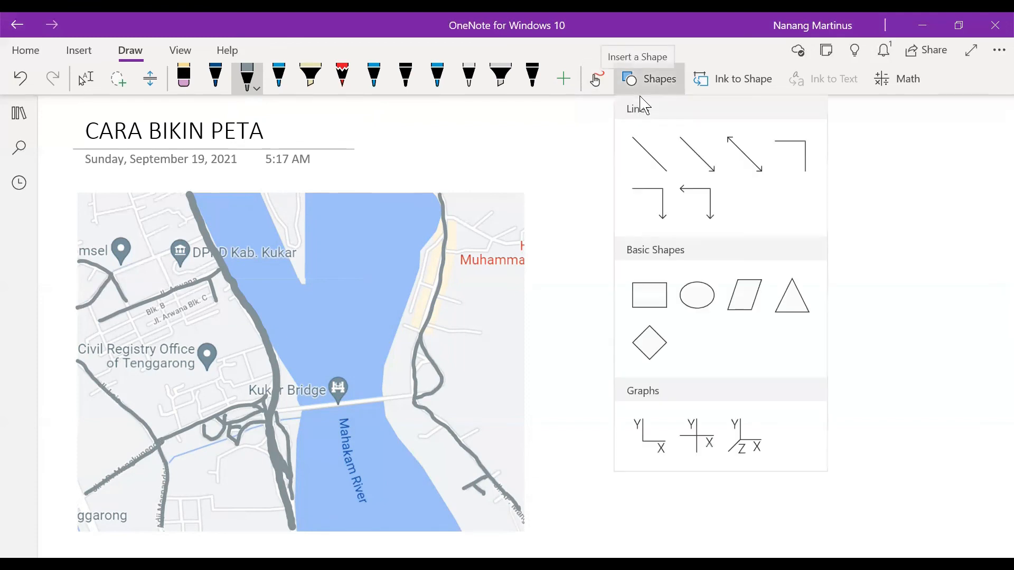
left_click(649, 154)
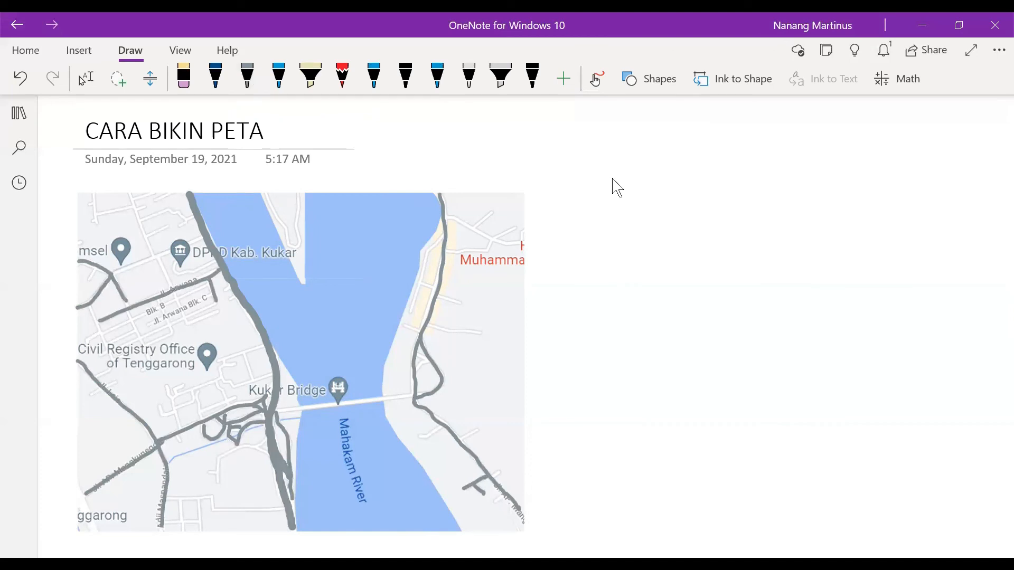
mouse_move(275, 419)
left_mouse_down()
mouse_move(290, 406)
mouse_move(412, 396)
left_mouse_up()
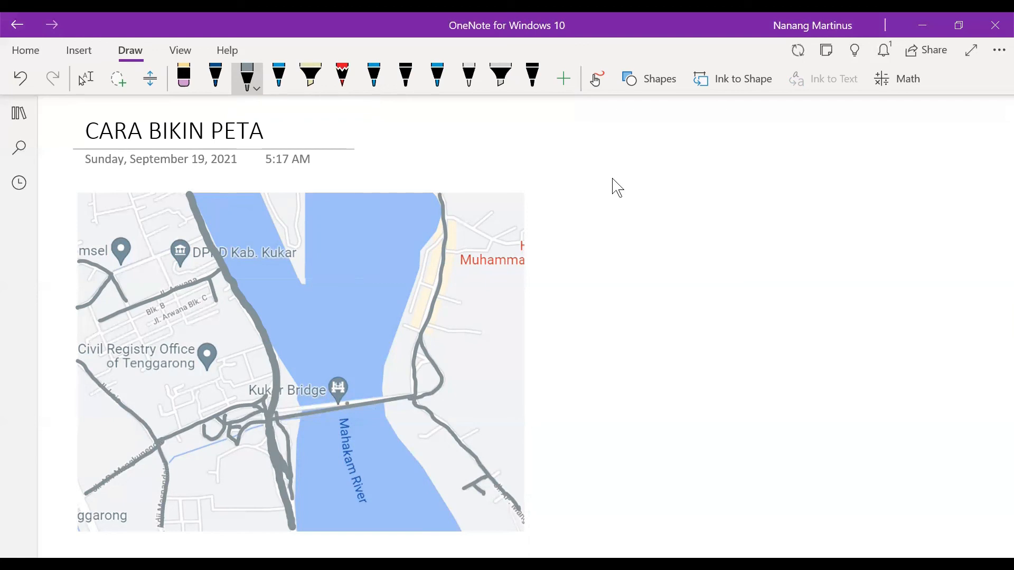
left_click(20, 79)
left_click(21, 78)
left_click(21, 78)
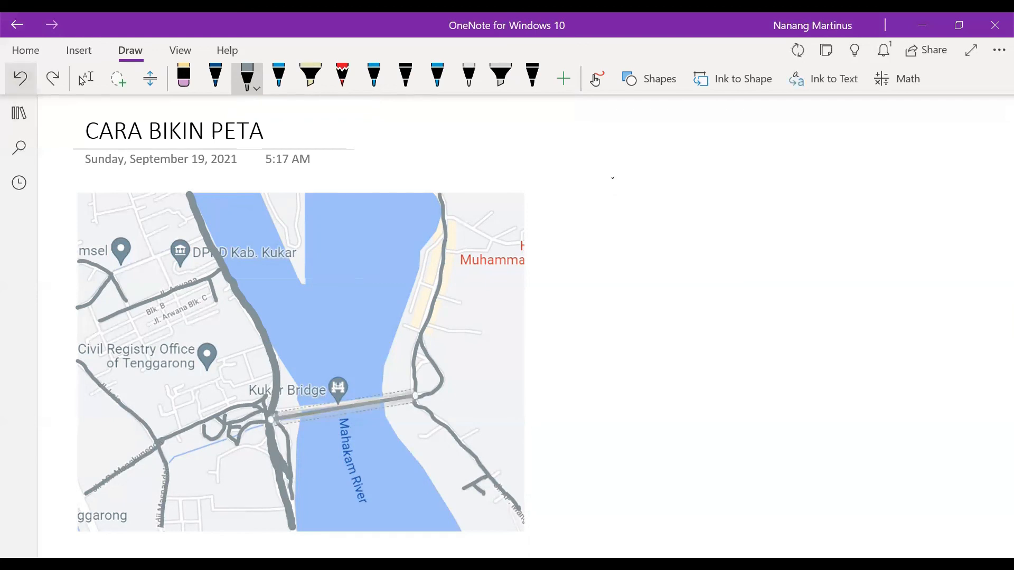
key("Delete")
left_click(20, 79)
left_click(21, 79)
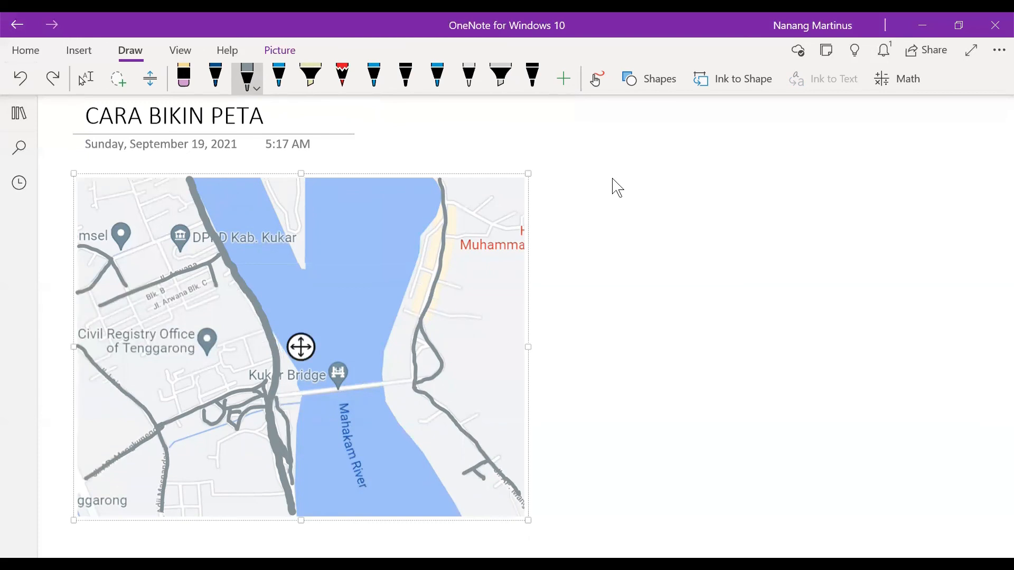
- Draw a short straight line shape at the west end of Kukar Bridge
left_click(629, 84)
left_click(641, 165)
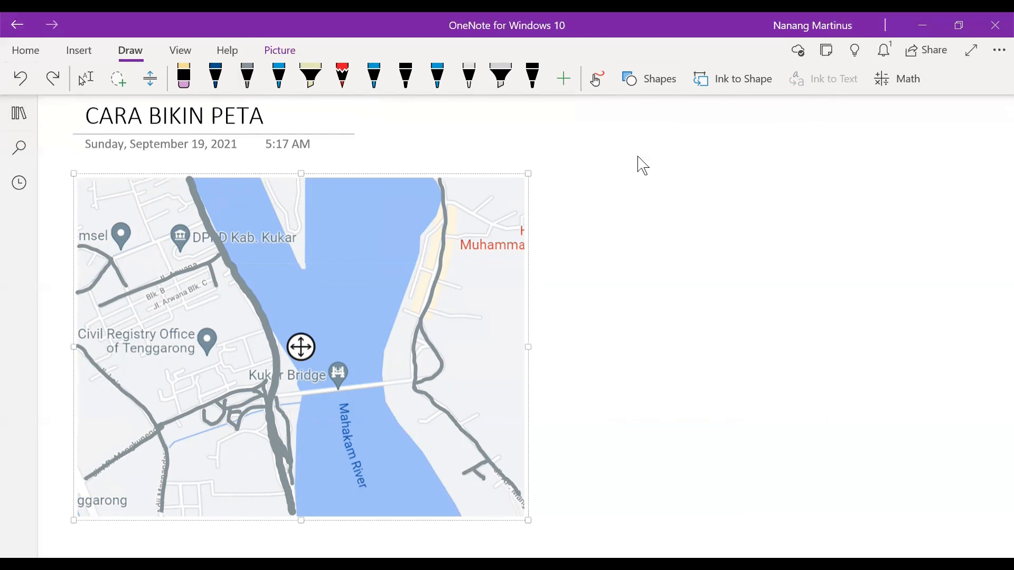
left_click_drag(271, 379, 298, 393)
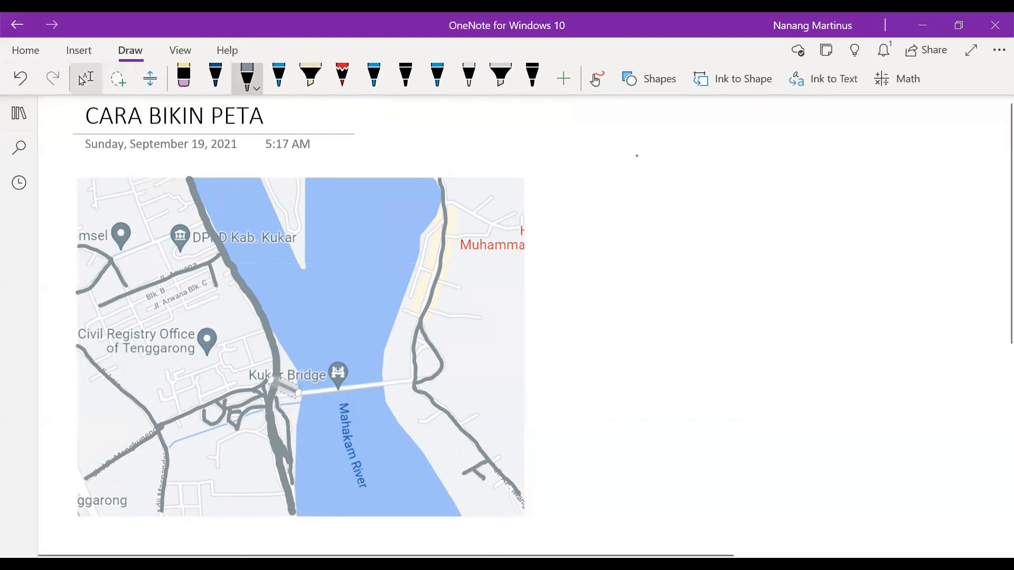
- Undo the short bridge line and draw a straight grey line along the full length of Kukar Bridge
left_click(20, 78)
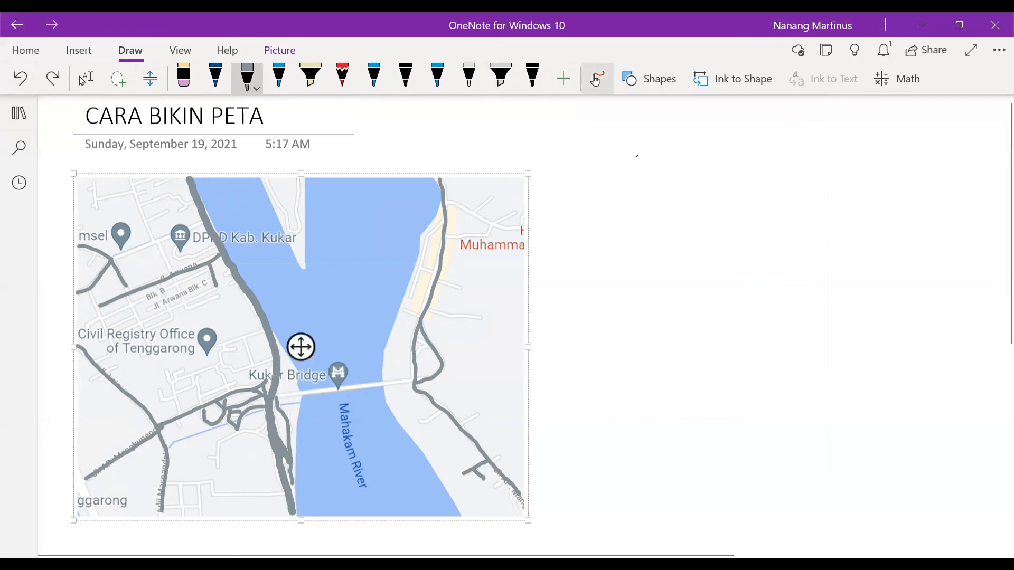
left_click(644, 91)
left_click(634, 157)
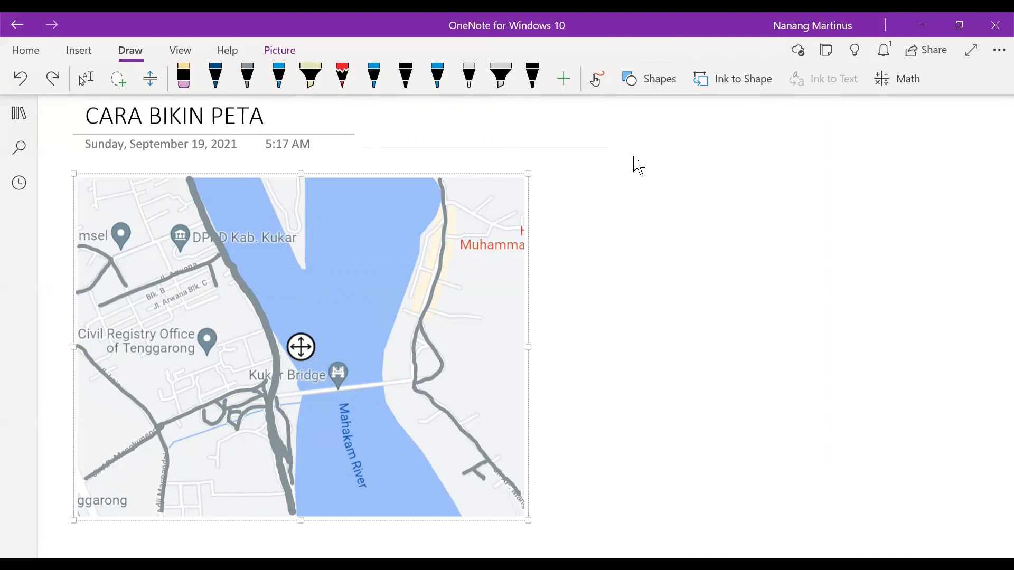
mouse_move(277, 396)
left_mouse_down()
mouse_move(320, 381)
mouse_move(411, 380)
left_mouse_up()
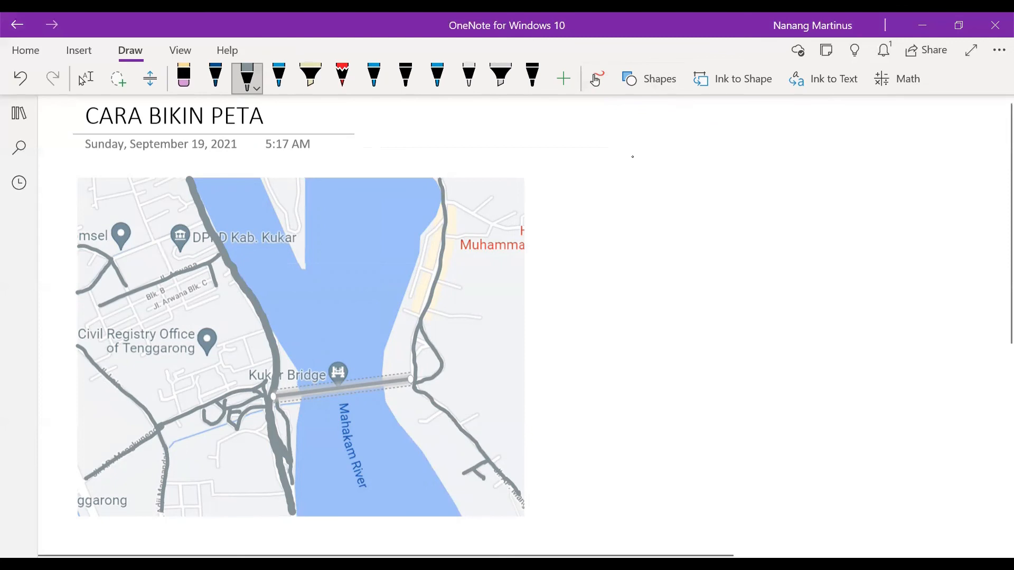
- Make the grey pen thinner and trace the small streets between the Civil Registry Office and the ramps at the bridge's west end
left_click(256, 87)
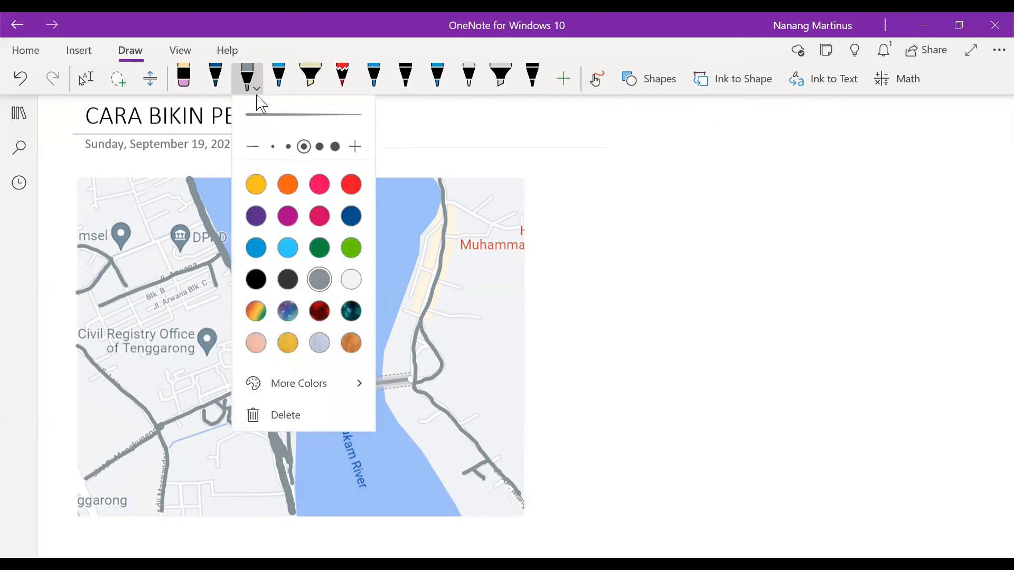
left_click(381, 276)
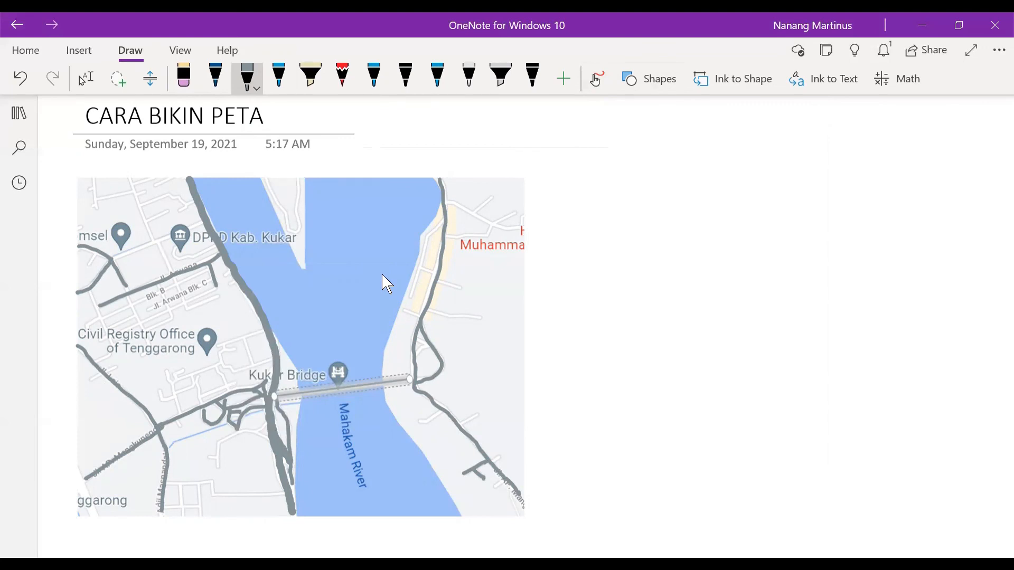
left_click_drag(219, 347, 265, 333)
mouse_move(245, 340)
left_mouse_down()
mouse_move(254, 362)
mouse_move(220, 359)
mouse_move(273, 360)
left_mouse_up()
left_click_drag(168, 371, 222, 364)
mouse_move(182, 369)
left_mouse_down()
mouse_move(172, 379)
mouse_move(181, 408)
mouse_move(179, 391)
left_mouse_up()
left_click_drag(196, 376, 202, 403)
mouse_move(199, 393)
left_mouse_down()
mouse_move(236, 381)
mouse_move(224, 381)
left_mouse_up()
left_click_drag(223, 381, 227, 391)
- Trace the small streets around DPRD Kab. Kukar and along the map's northwest edge in thin grey
mouse_move(127, 178)
left_mouse_down()
mouse_move(173, 272)
mouse_move(175, 257)
left_mouse_up()
left_click_drag(173, 258, 212, 247)
left_click_drag(148, 222, 186, 210)
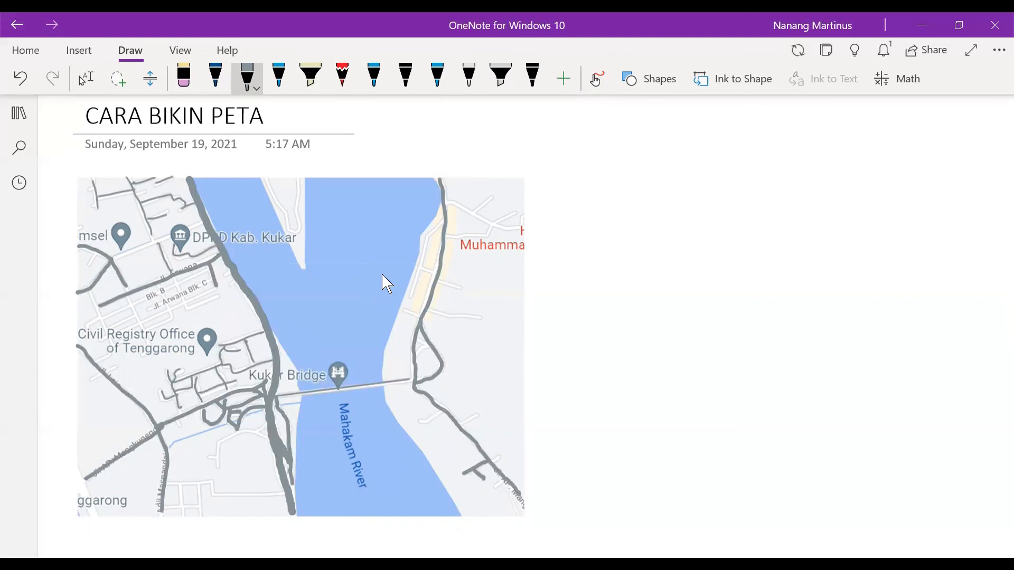
- Trace the side streets on both sides of the east-bank road north of the bridge in thin grey
mouse_move(442, 222)
left_mouse_down()
mouse_move(423, 250)
mouse_move(416, 315)
mouse_move(478, 317)
left_mouse_up()
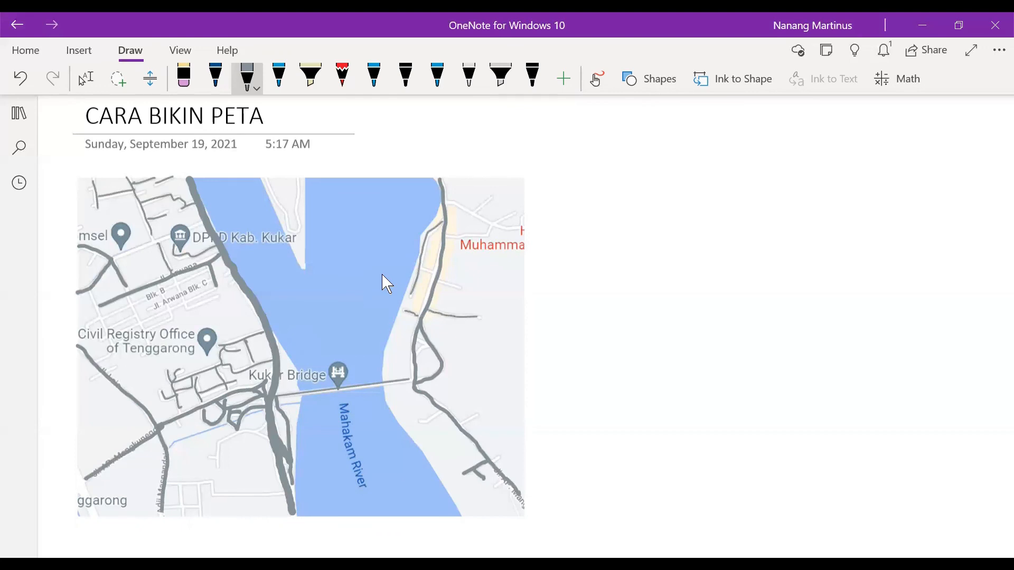
left_click_drag(438, 282, 457, 289)
mouse_move(444, 201)
left_mouse_down()
mouse_move(518, 228)
mouse_move(485, 204)
mouse_move(496, 198)
left_mouse_up()
left_click_drag(493, 224, 519, 213)
left_click_drag(445, 236, 493, 225)
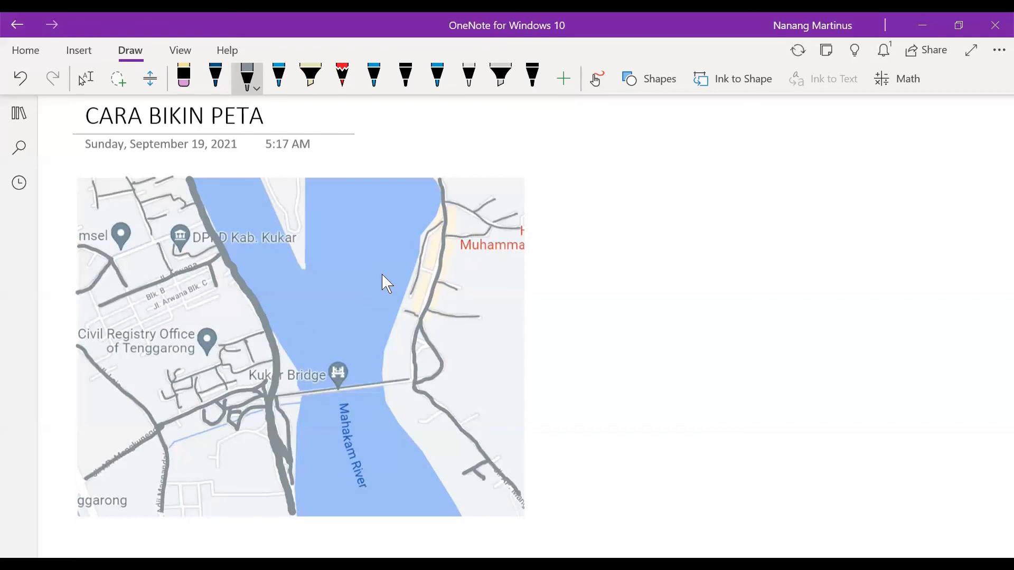
- Trace the curved street southwest of the bridge and the street grid near the map's southern edge in thin grey
mouse_move(267, 420)
left_mouse_down()
mouse_move(222, 441)
mouse_move(219, 462)
mouse_move(210, 455)
left_mouse_up()
mouse_move(168, 485)
left_mouse_down()
mouse_move(285, 494)
mouse_move(182, 512)
left_mouse_up()
left_click_drag(200, 482, 198, 507)
- Trace the parallel streets and cross streets of the Jl. Arwana blocks and the short lanes west of them in thin grey
mouse_move(91, 291)
left_mouse_down()
mouse_move(107, 323)
mouse_move(92, 361)
left_mouse_up()
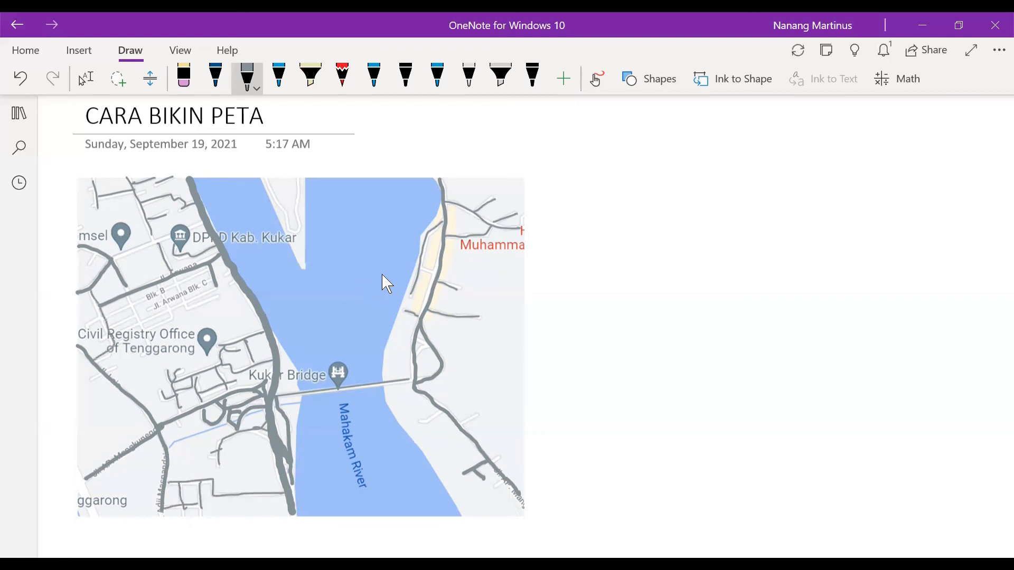
left_click_drag(104, 317, 204, 276)
mouse_move(108, 329)
left_mouse_down()
mouse_move(136, 316)
mouse_move(168, 321)
mouse_move(169, 310)
left_mouse_up()
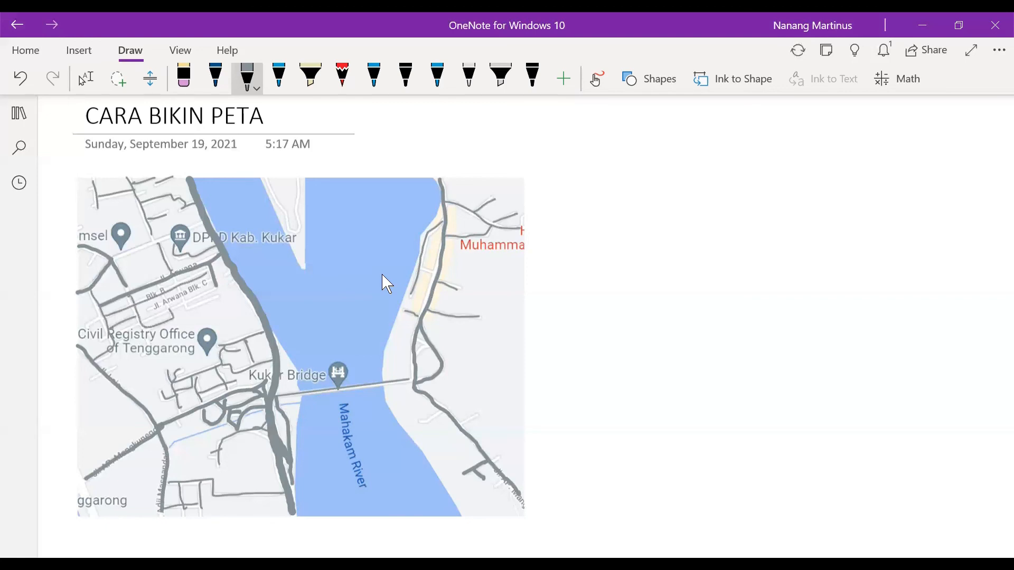
left_click_drag(115, 333, 217, 298)
left_click_drag(150, 308, 214, 279)
left_click_drag(170, 286, 157, 304)
left_click_drag(105, 373, 124, 361)
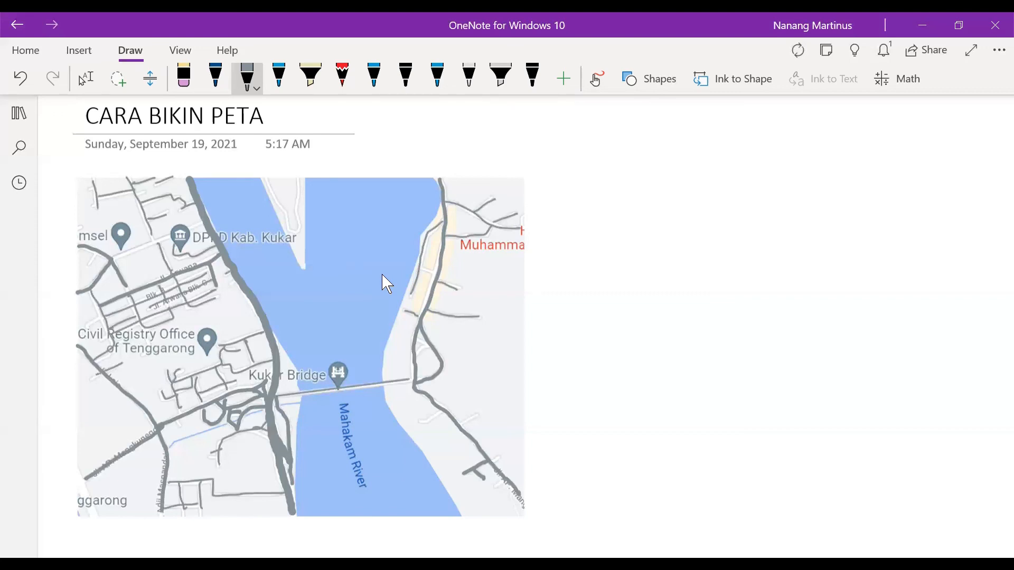
left_click_drag(99, 316, 92, 338)
- Trace the street running past DPRD Kab. Kukar and the short side streets off the southeast road in thin grey
left_click_drag(112, 258, 203, 224)
mouse_move(441, 411)
left_mouse_down()
mouse_move(420, 423)
mouse_move(459, 423)
left_mouse_up()
left_click_drag(502, 453, 490, 461)
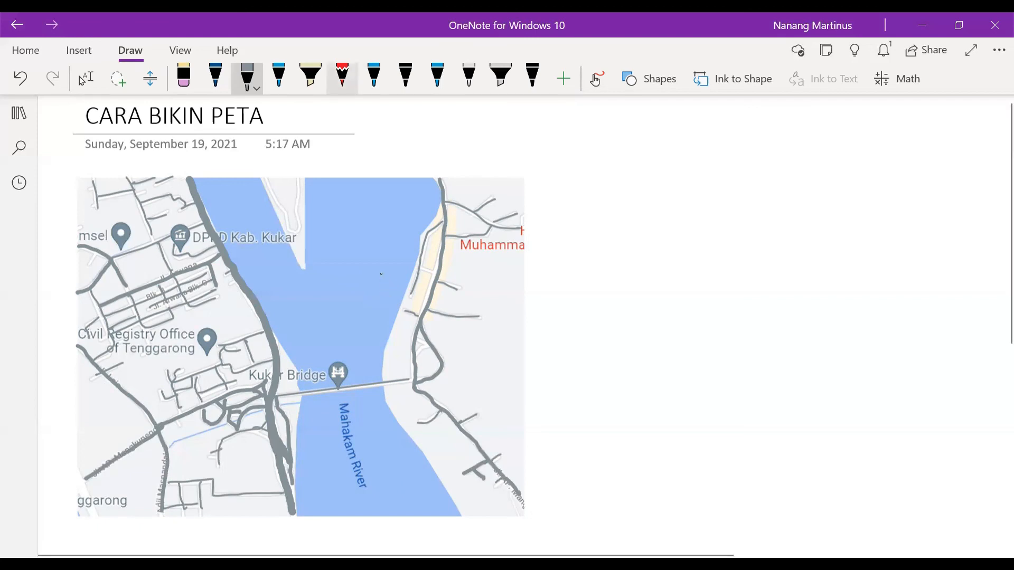
- Set the highlighter to Light Blue at the largest thickness
left_click(311, 78)
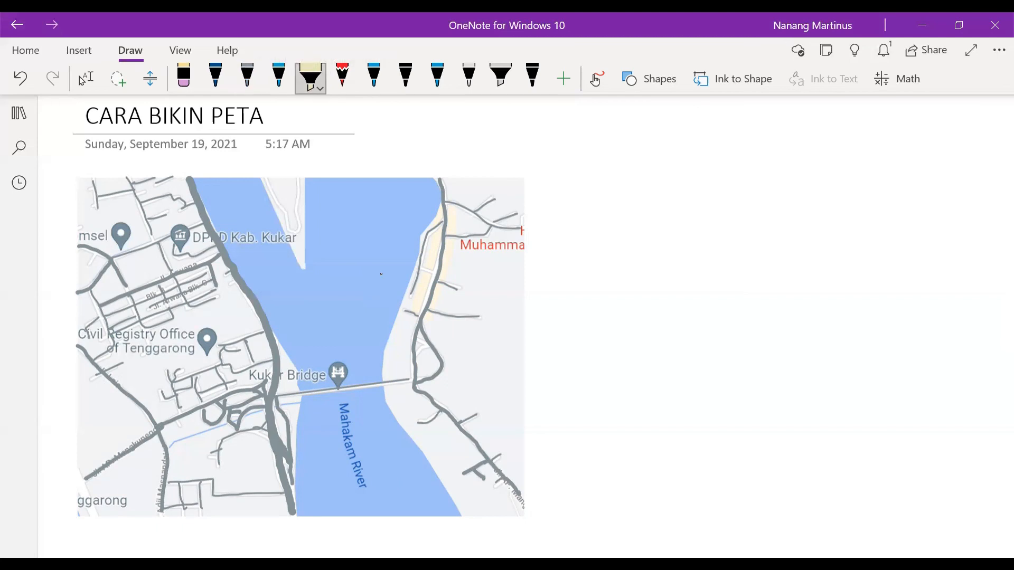
left_click(318, 91)
key("Right")
key("Down")
key("Up")
key("Return")
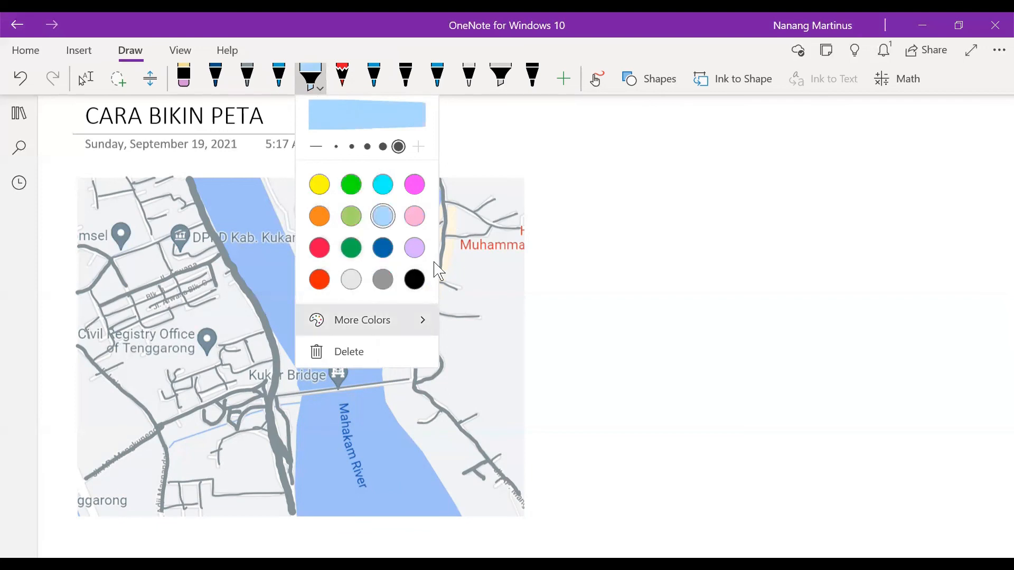
left_click(370, 322)
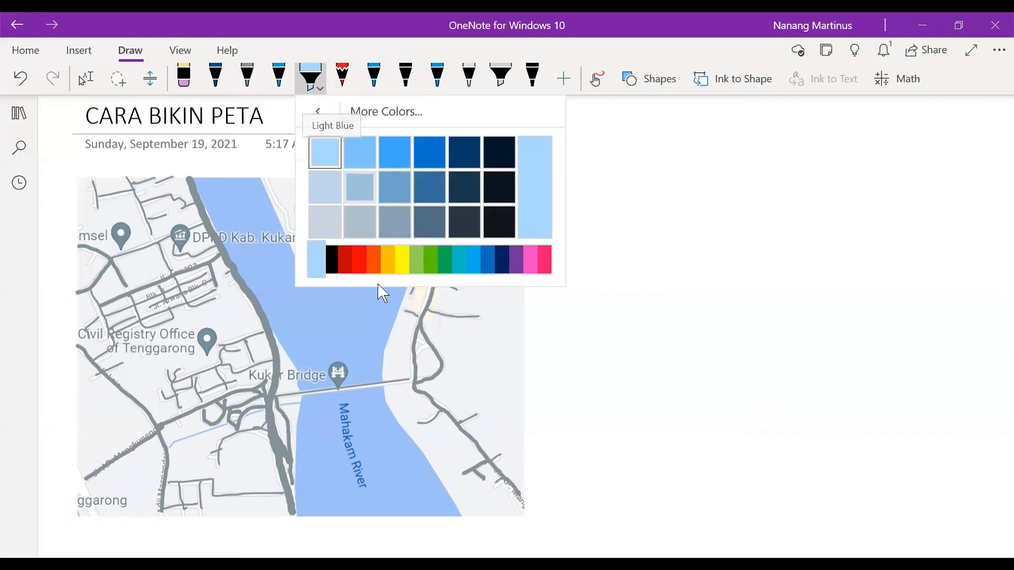
left_click(571, 210)
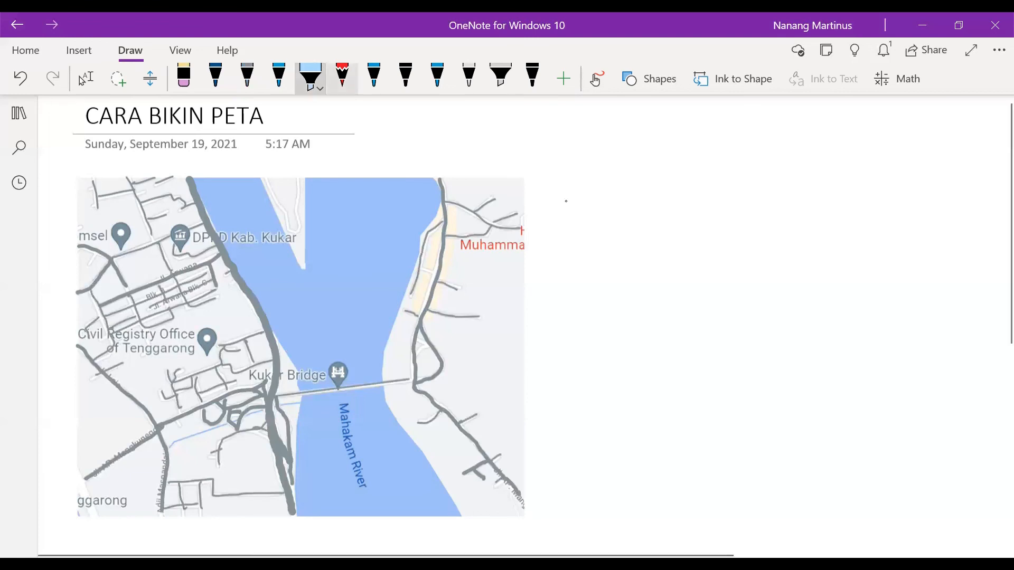
- Try shading the river north of Kukar Bridge with the light blue highlighter
left_click(319, 86)
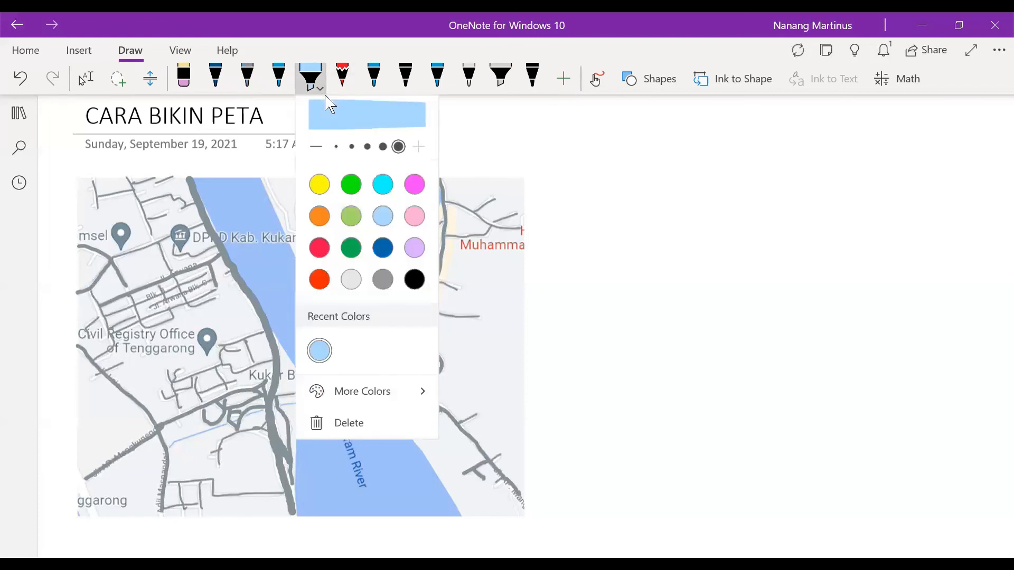
left_click(442, 306)
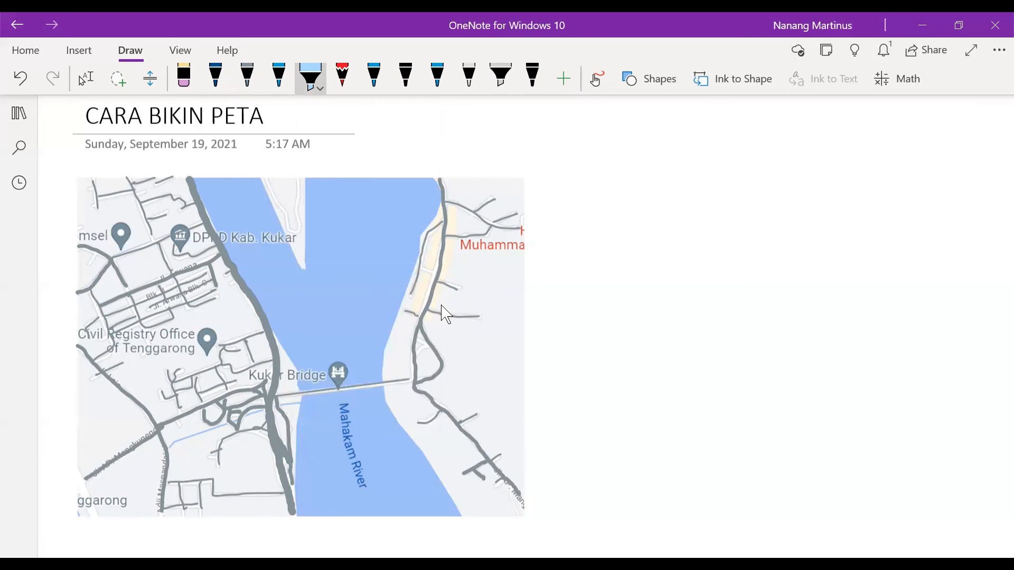
key("ctrl+z")
key("ctrl+y")
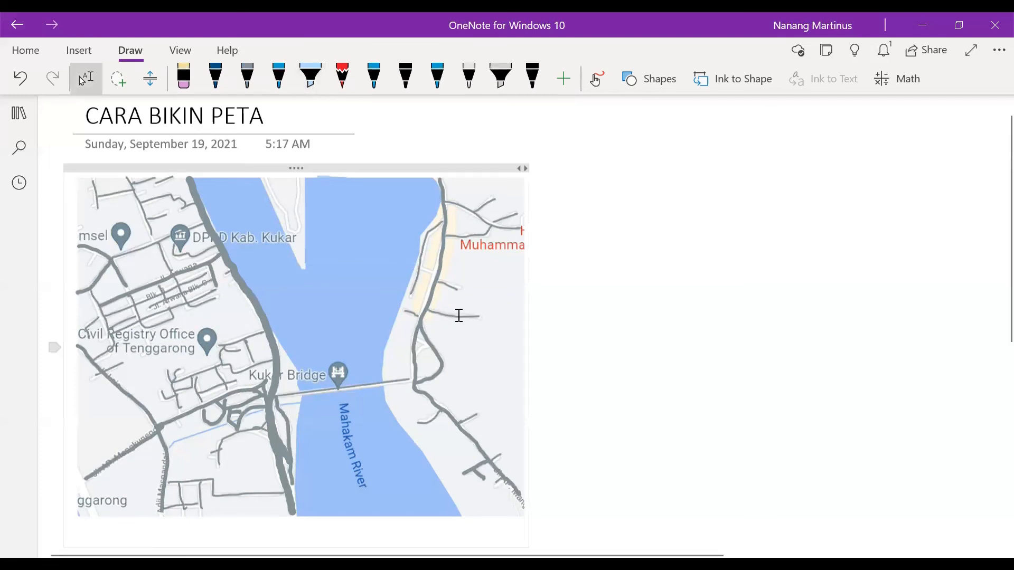
- Delete the map picture to check the ink drawn over it, and undo the deletion
left_click(496, 318)
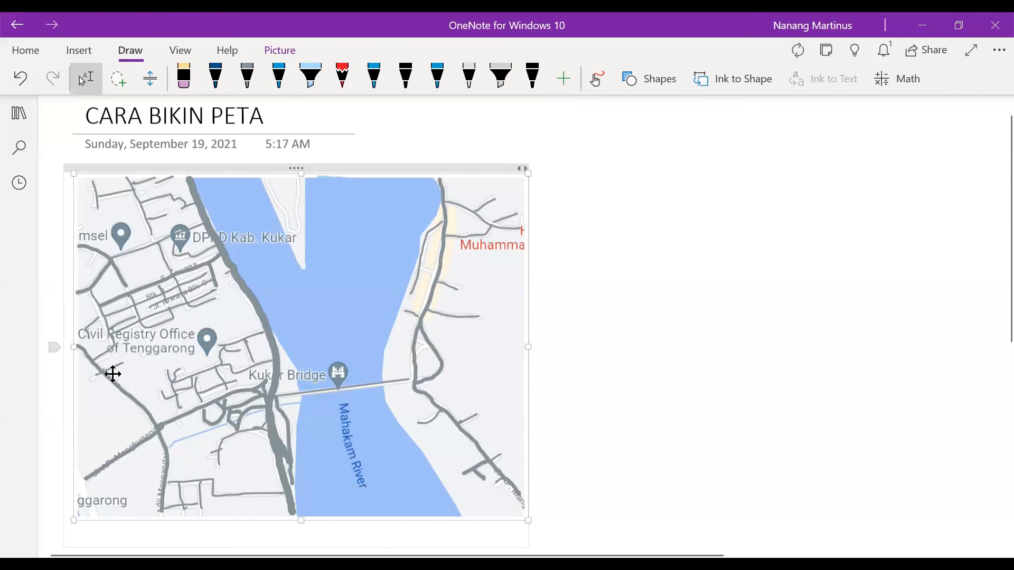
key("Delete")
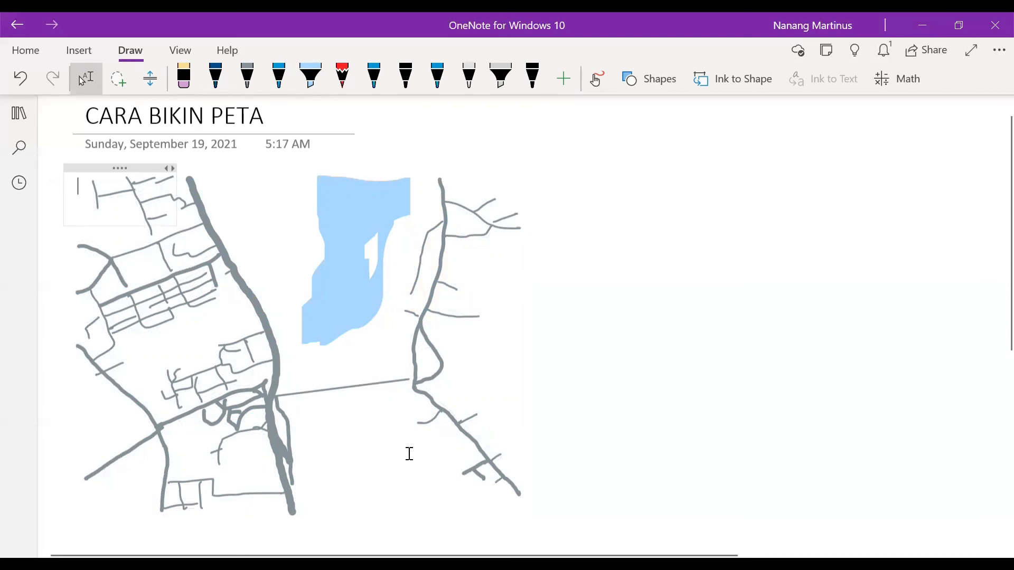
left_click(20, 79)
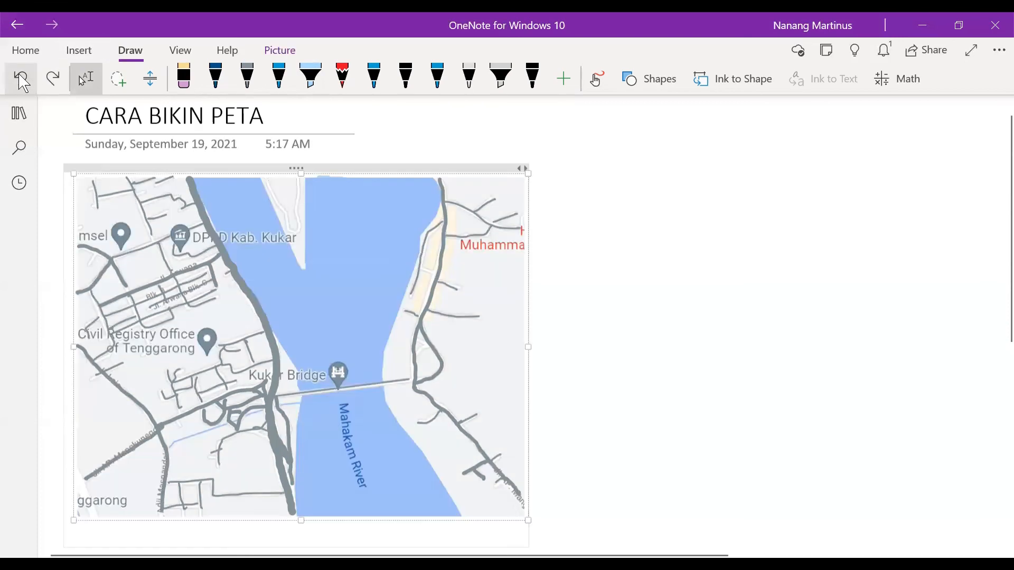
left_click(197, 262)
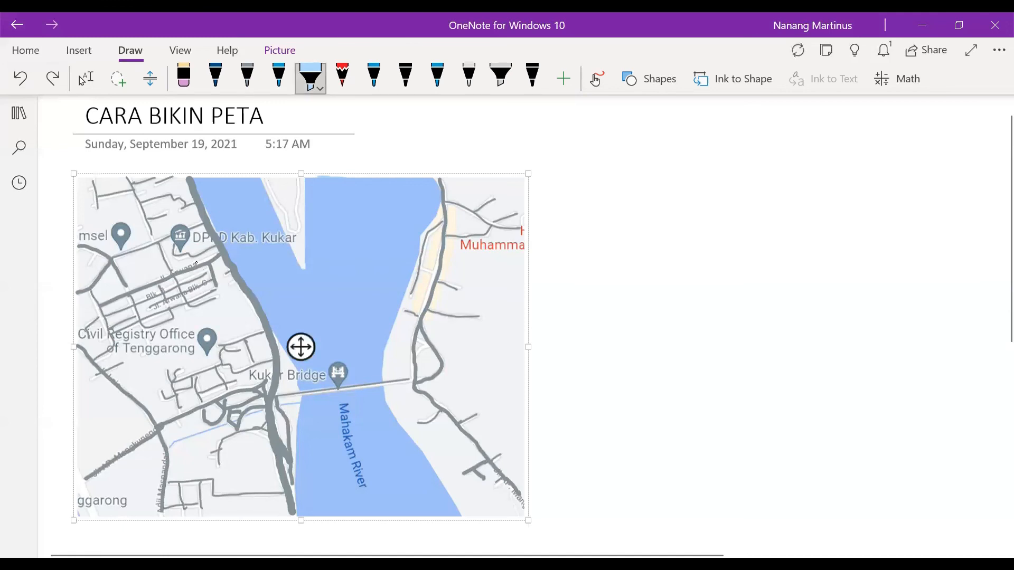
- Reduce the highlighter to the second-smallest thickness and switch to the blue pen at middle thickness
left_click(320, 89)
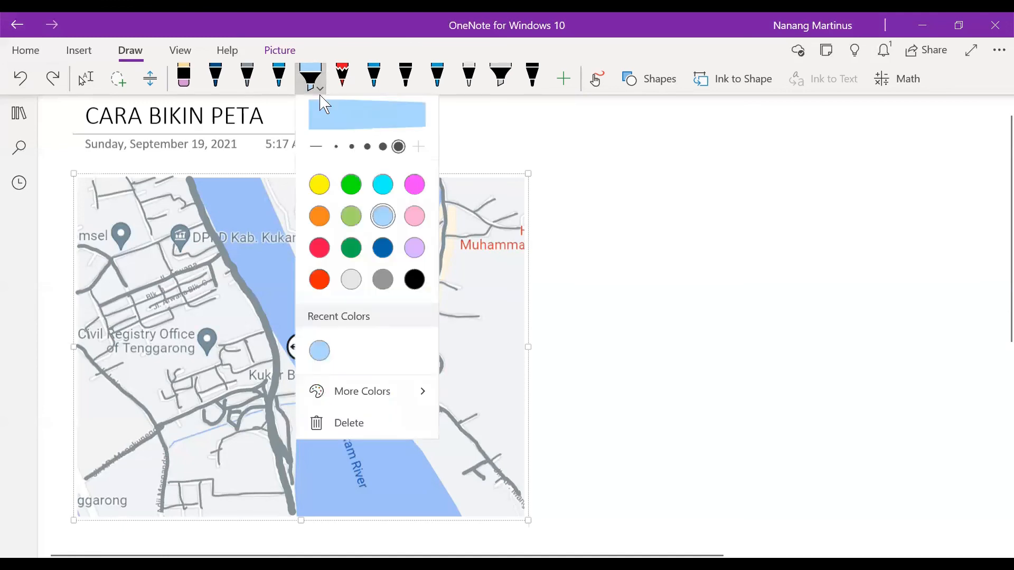
left_click(352, 147)
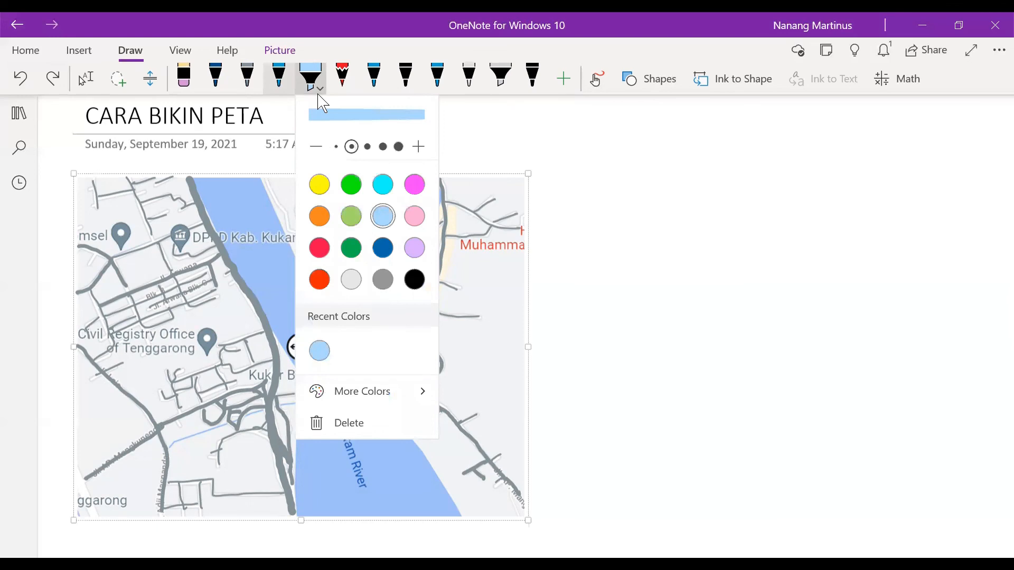
left_click(289, 90)
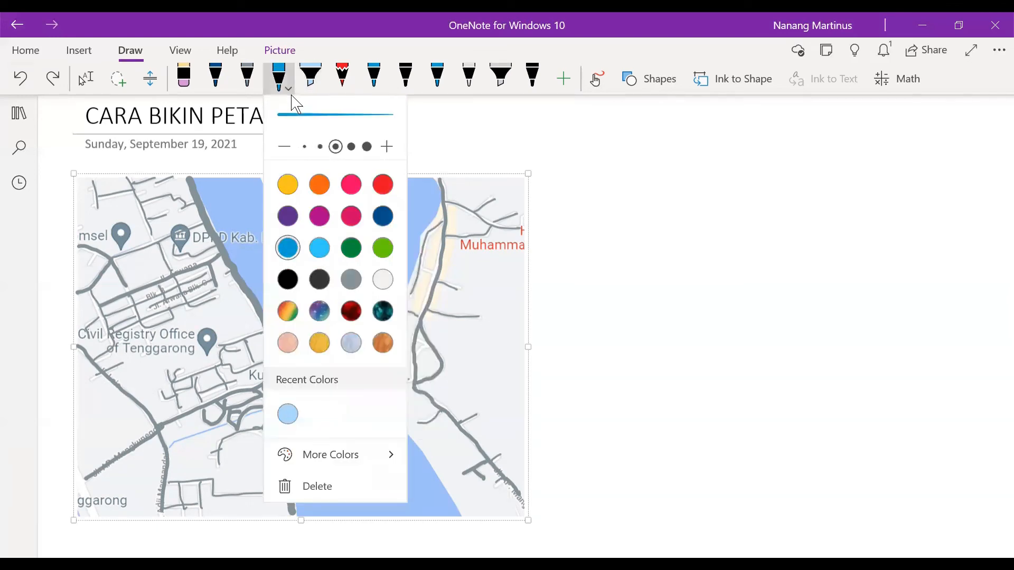
left_click(414, 197)
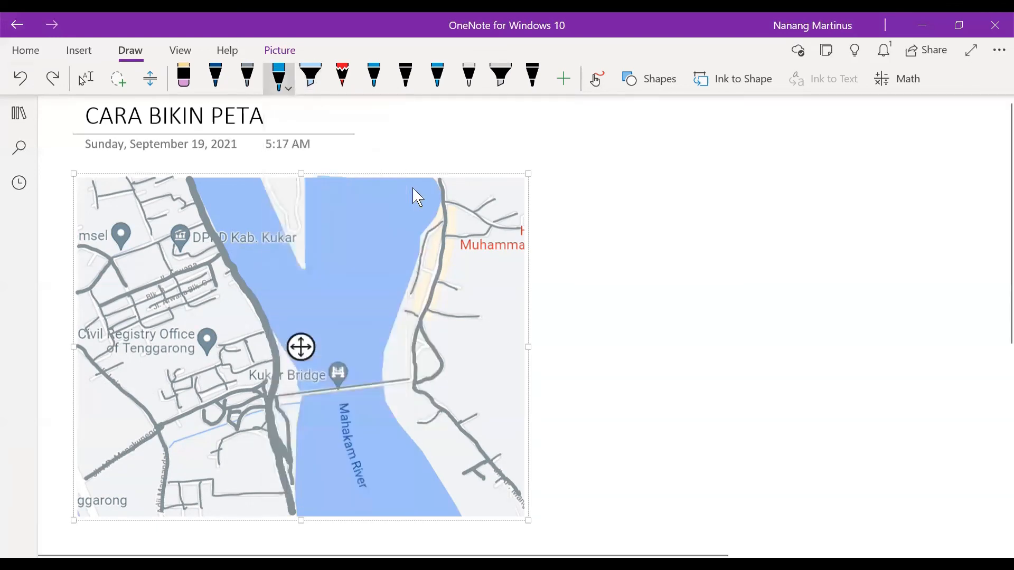
- Try outlining both shores of the land tip in the northern river with the middle-thickness blue pen, and undo the strokes
left_click_drag(305, 180, 307, 262)
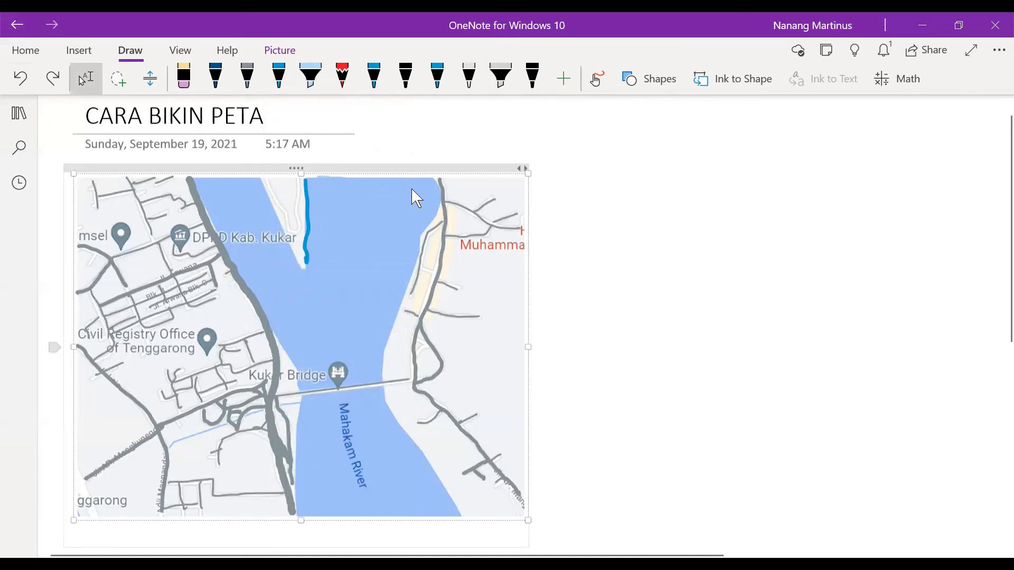
left_click_drag(261, 178, 305, 262)
left_click(278, 77)
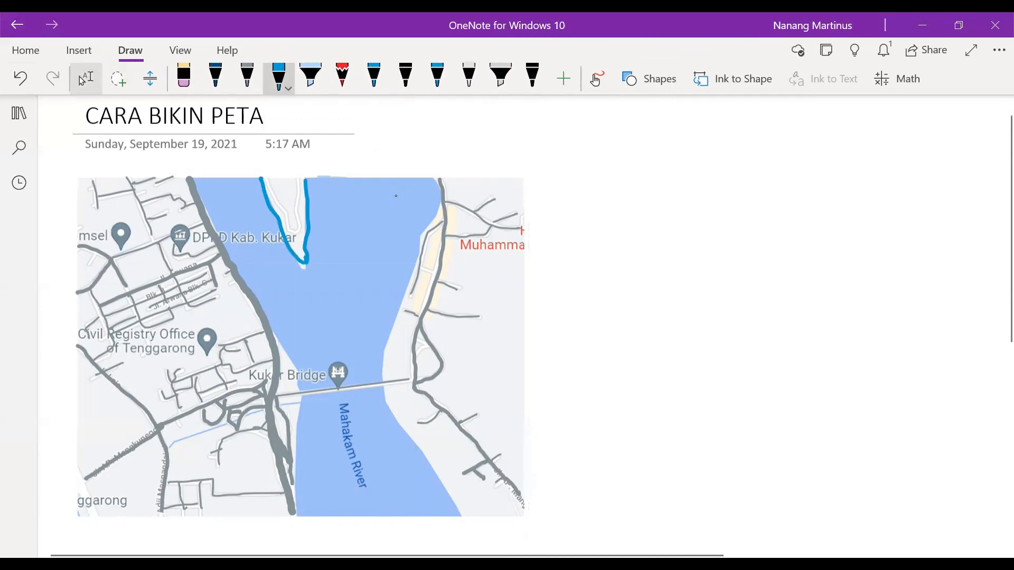
left_click(20, 78)
key("ctrl+z")
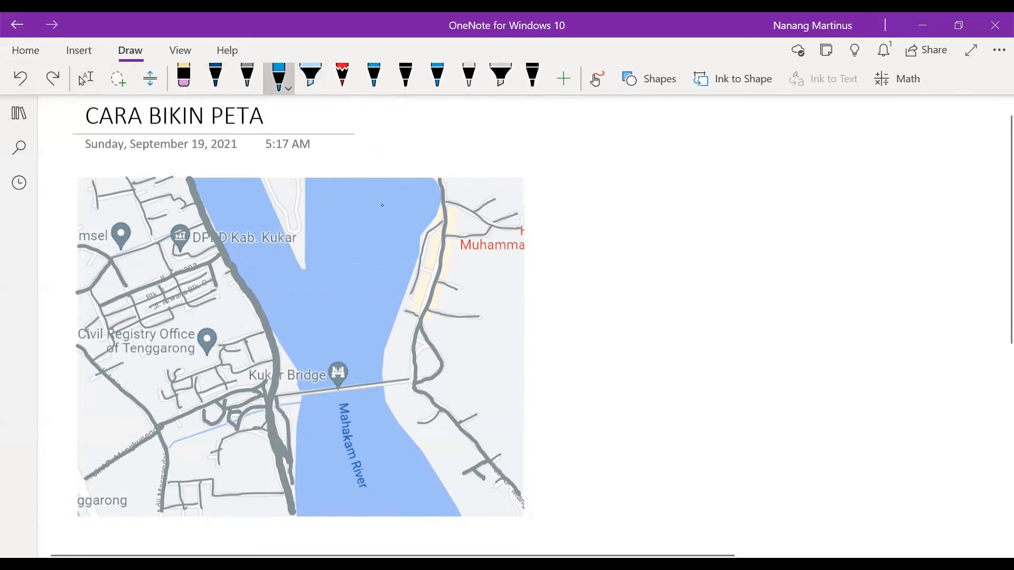
- Set the blue pen to the thinnest size and outline the land tip in the northern river and the whole east riverbank
left_click(280, 80)
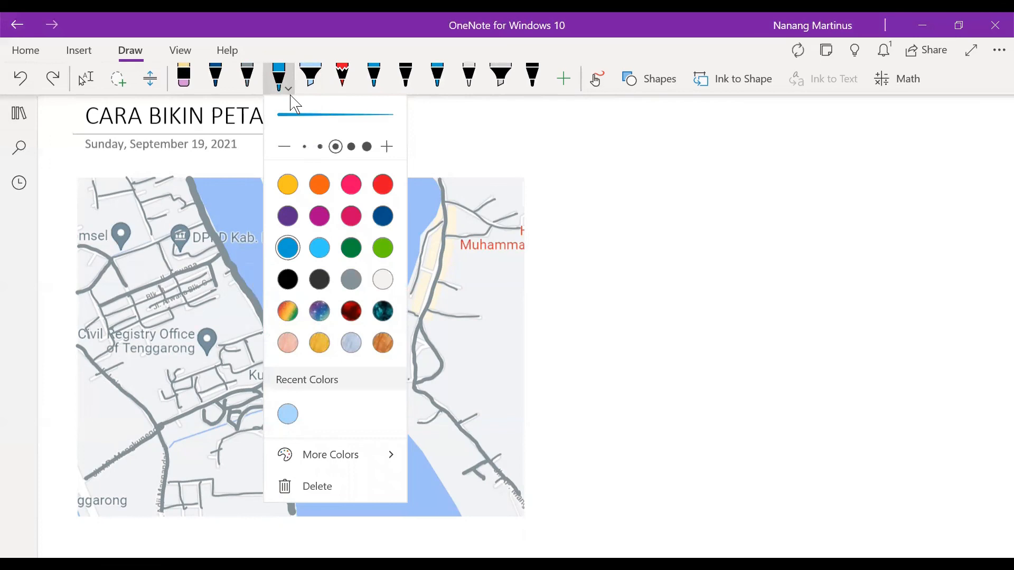
left_click(304, 146)
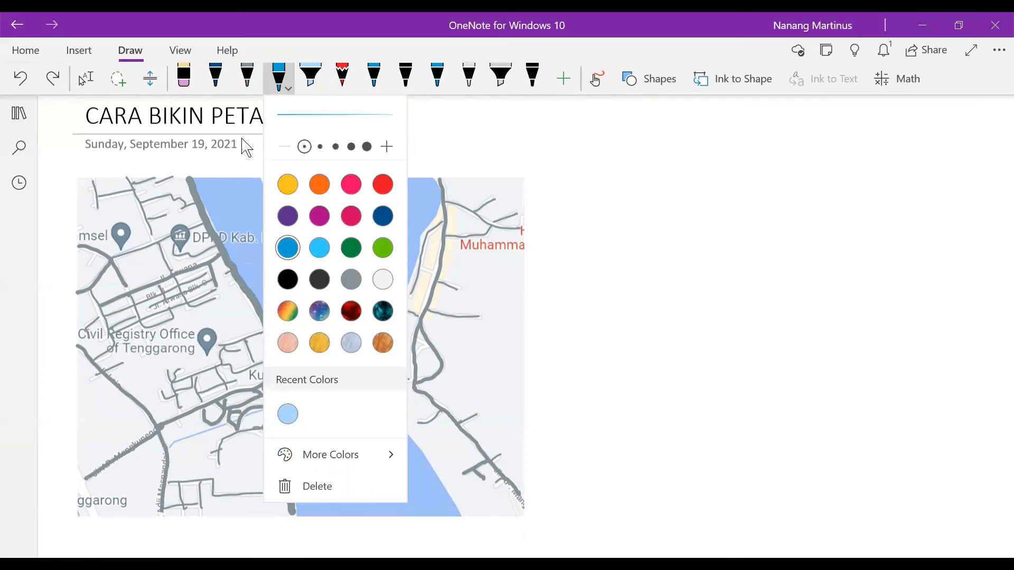
left_click(221, 156)
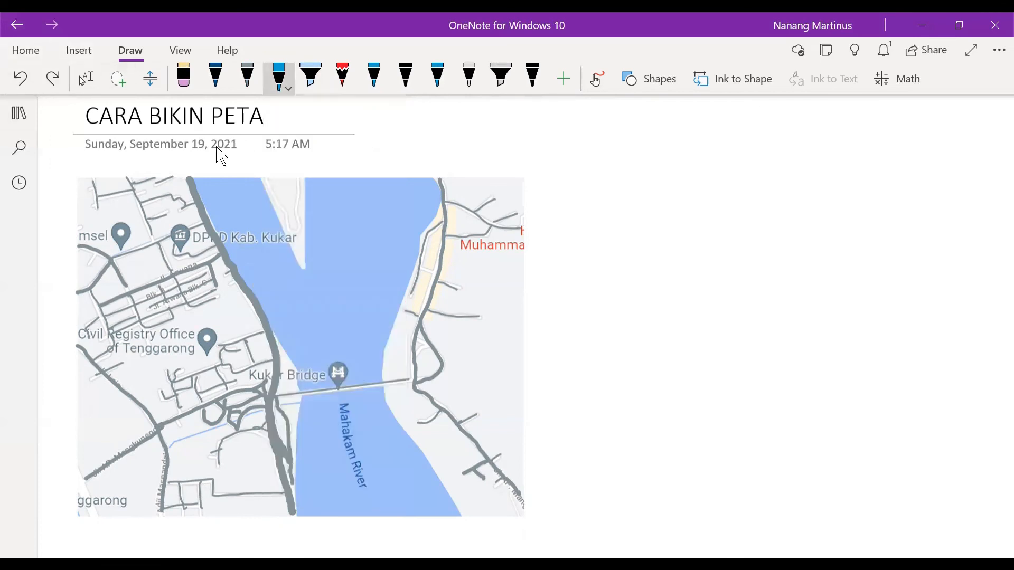
left_click_drag(304, 179, 307, 252)
left_click_drag(262, 180, 292, 255)
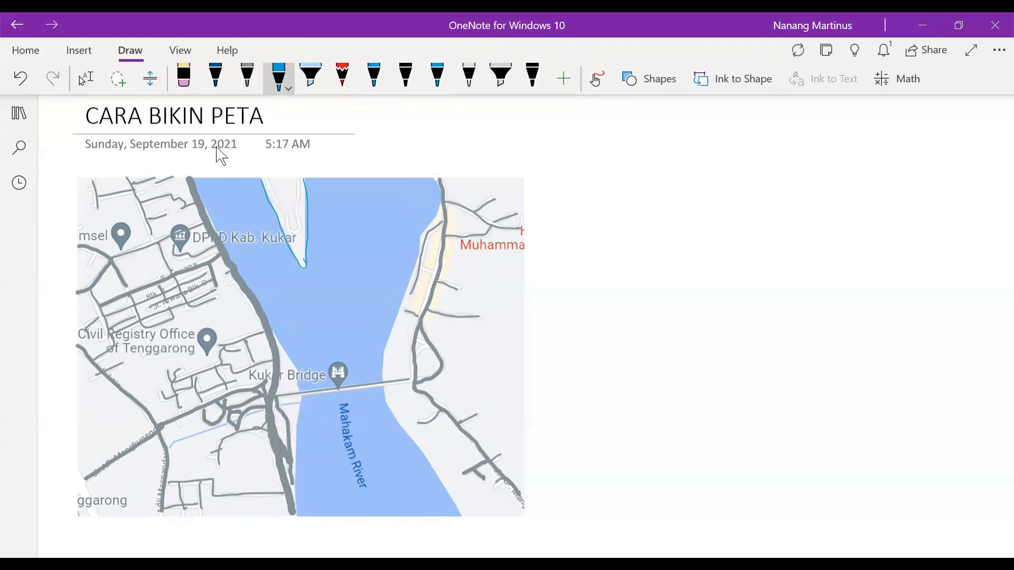
mouse_move(441, 200)
left_mouse_down()
mouse_move(382, 369)
mouse_move(398, 424)
mouse_move(433, 467)
left_mouse_up()
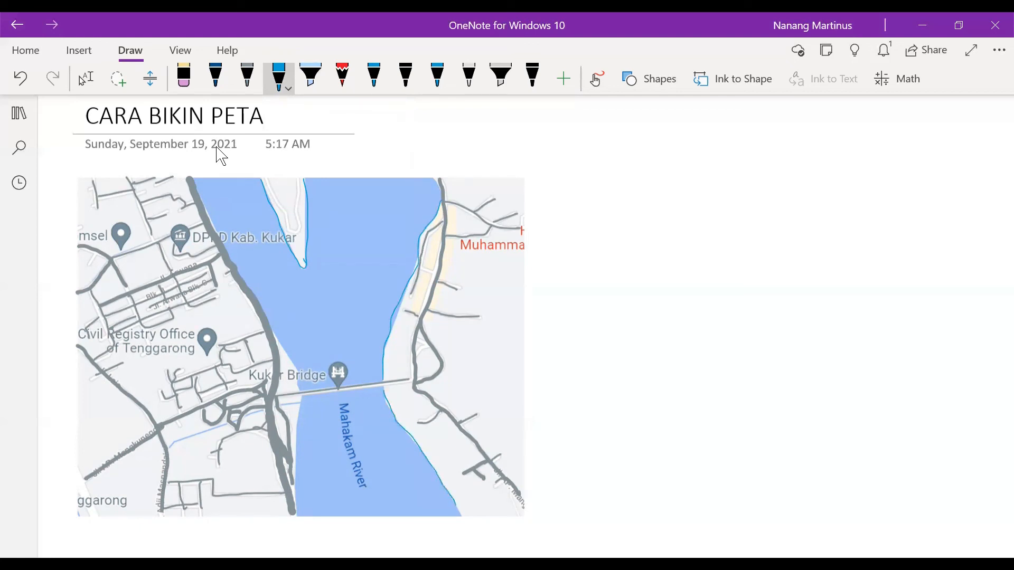
- Outline the west riverbank with the thin blue pen and move the map picture off the ink to the blank area east of it
left_click_drag(300, 398, 296, 499)
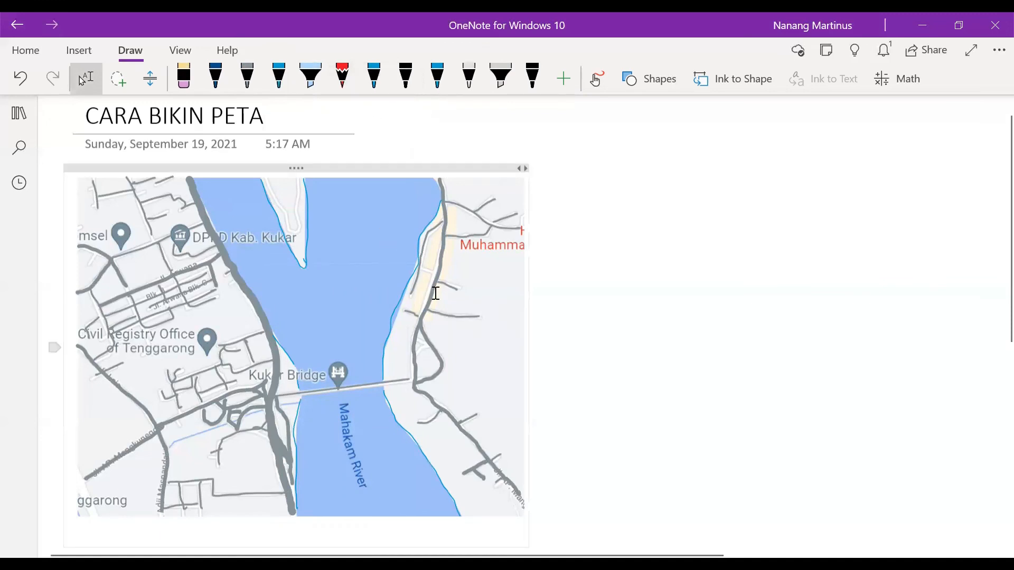
mouse_move(367, 163)
left_mouse_down()
mouse_move(713, 197)
mouse_move(746, 157)
mouse_move(801, 161)
left_mouse_up()
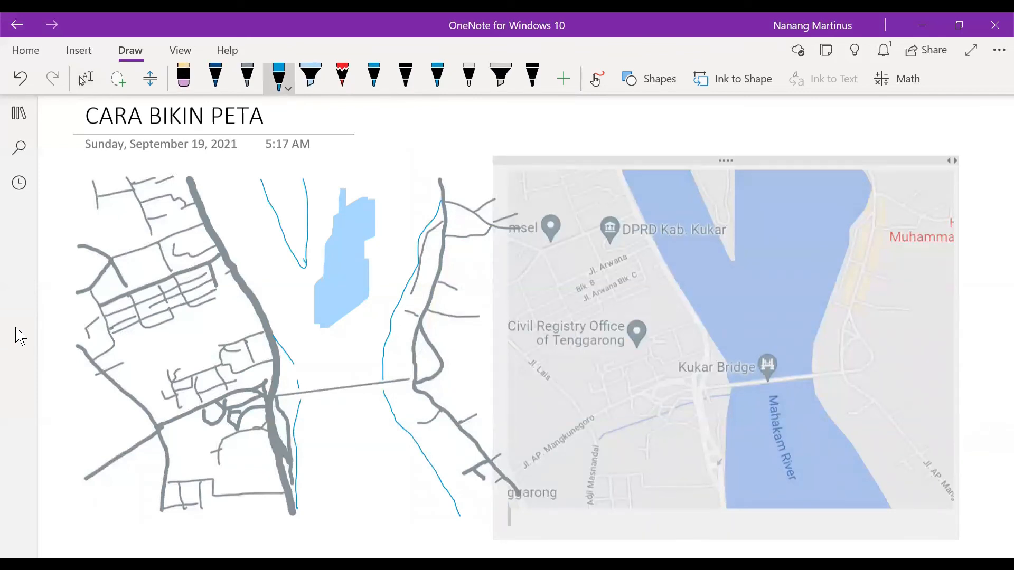
- Set the light blue highlighter to its thickest size and fill the river on both sides of the bridge
left_click(310, 78)
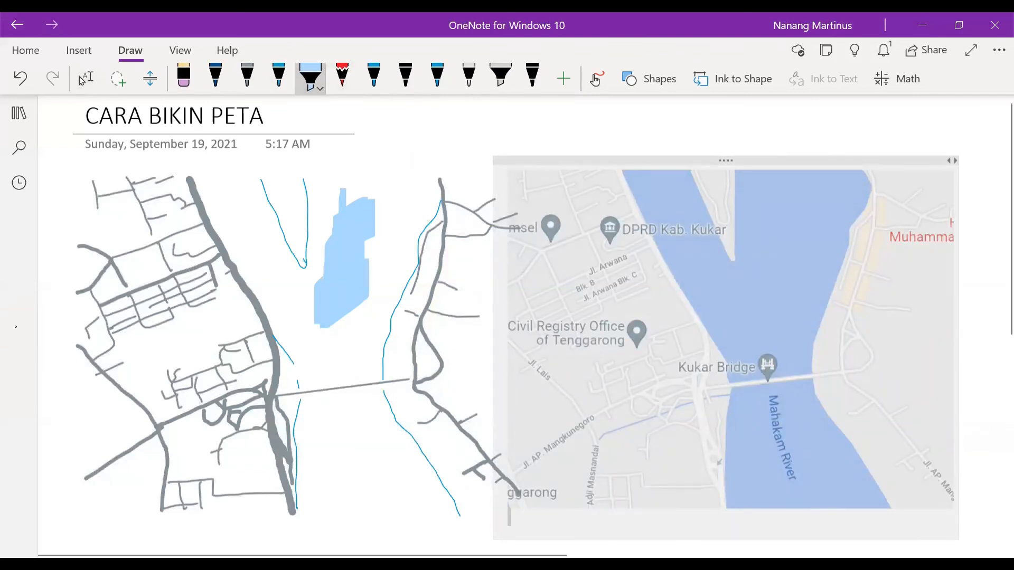
left_click(320, 88)
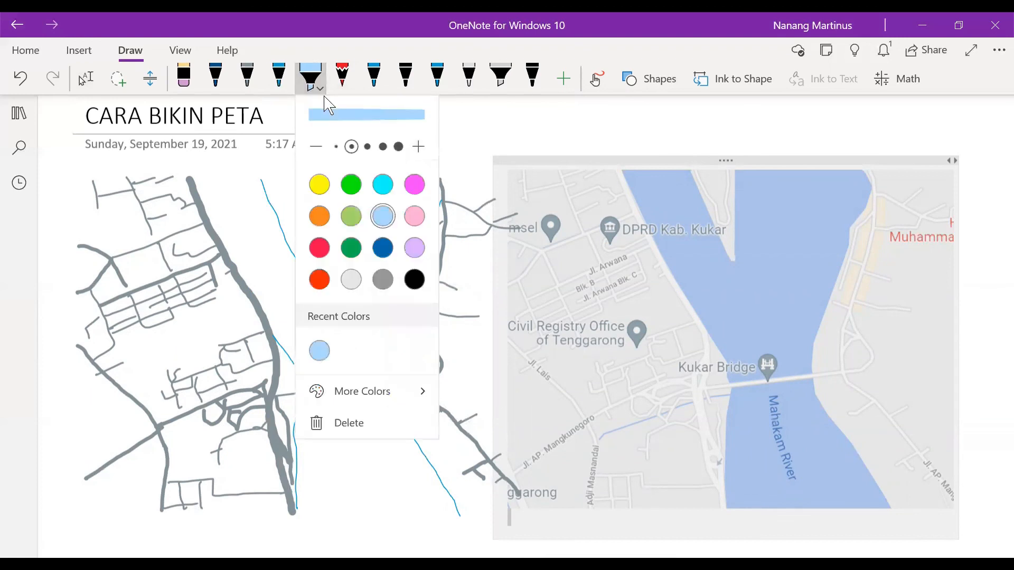
left_click(383, 146)
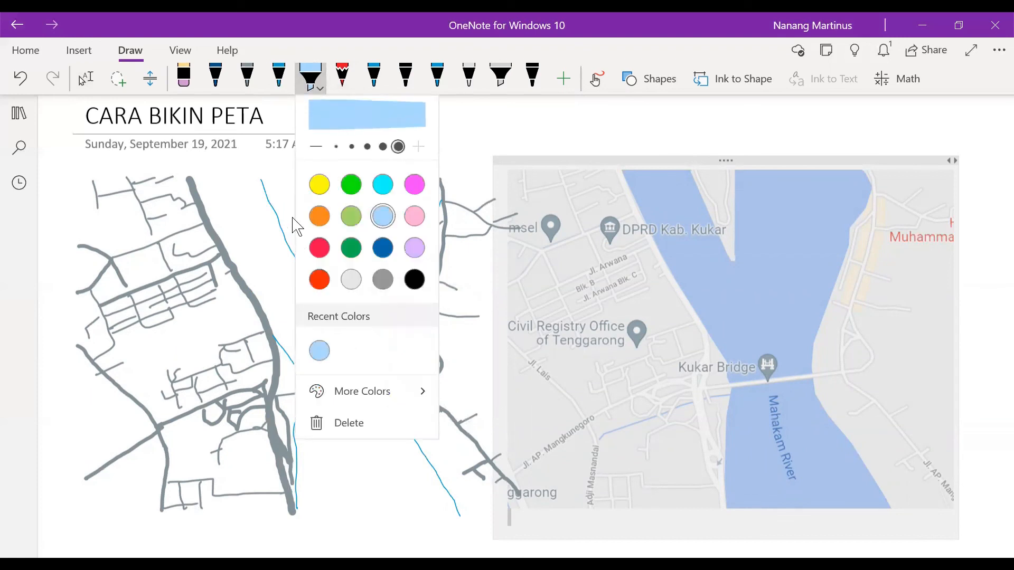
left_click(295, 226)
mouse_move(326, 309)
left_mouse_down()
mouse_move(301, 320)
mouse_move(319, 294)
mouse_move(316, 229)
mouse_move(371, 205)
mouse_move(324, 203)
mouse_move(372, 202)
mouse_move(402, 253)
mouse_move(370, 288)
mouse_move(324, 248)
mouse_move(380, 227)
mouse_move(401, 243)
mouse_move(433, 184)
mouse_move(214, 183)
mouse_move(305, 274)
mouse_move(319, 254)
mouse_move(353, 360)
mouse_move(309, 417)
mouse_move(343, 508)
mouse_move(401, 448)
mouse_move(301, 513)
left_mouse_up()
left_click_drag(377, 393, 446, 523)
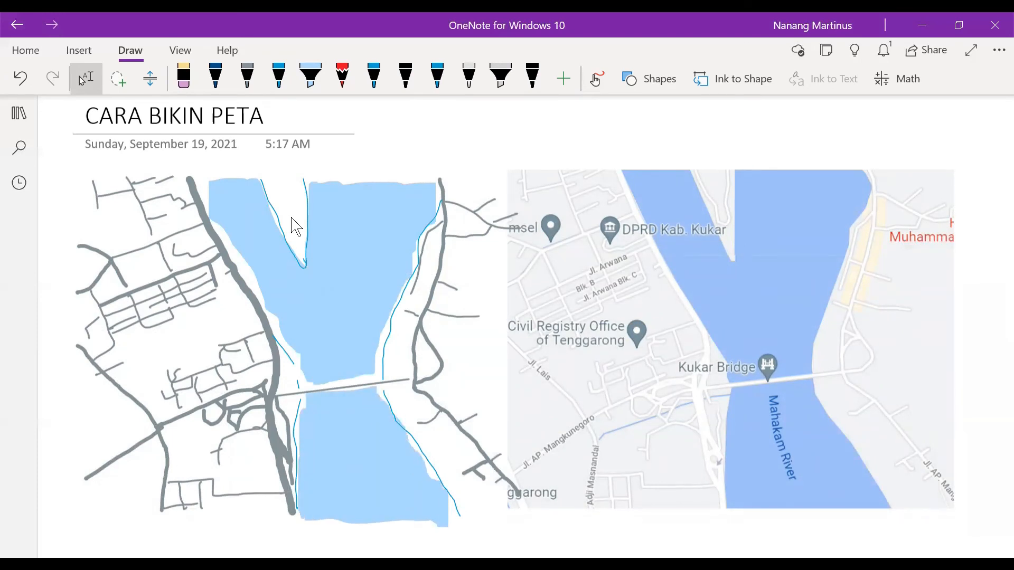
- Fill the remaining white gaps along both riverbanks and under the bridge line with the light blue highlighter
left_click_drag(404, 285, 364, 375)
left_click_drag(207, 185, 301, 386)
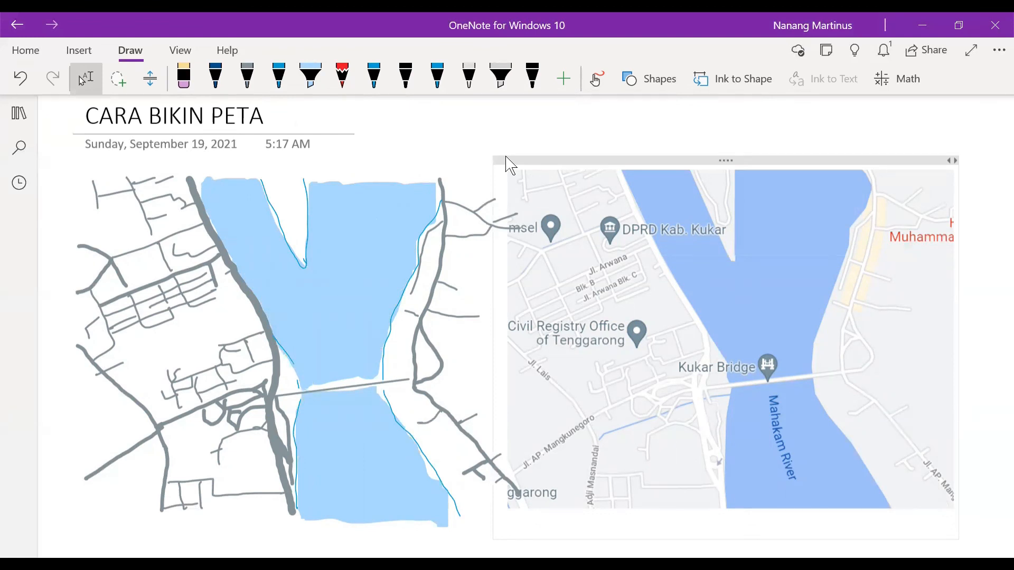
left_click(311, 76)
left_click_drag(305, 388, 379, 377)
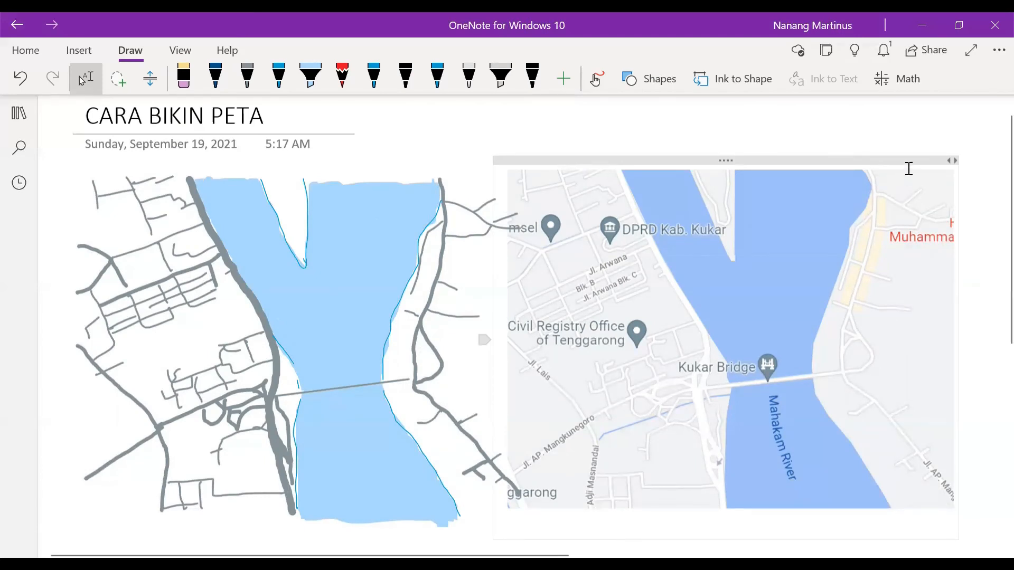
- Move the map picture farther east so that it clears the sketch and leaves blank space between them
left_click_drag(822, 161, 844, 150)
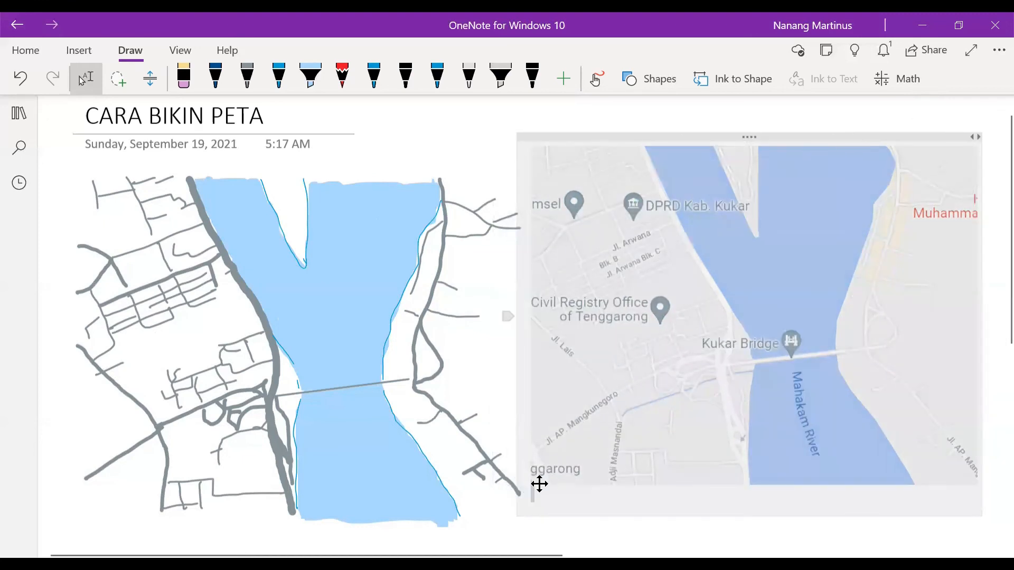
left_click(544, 511)
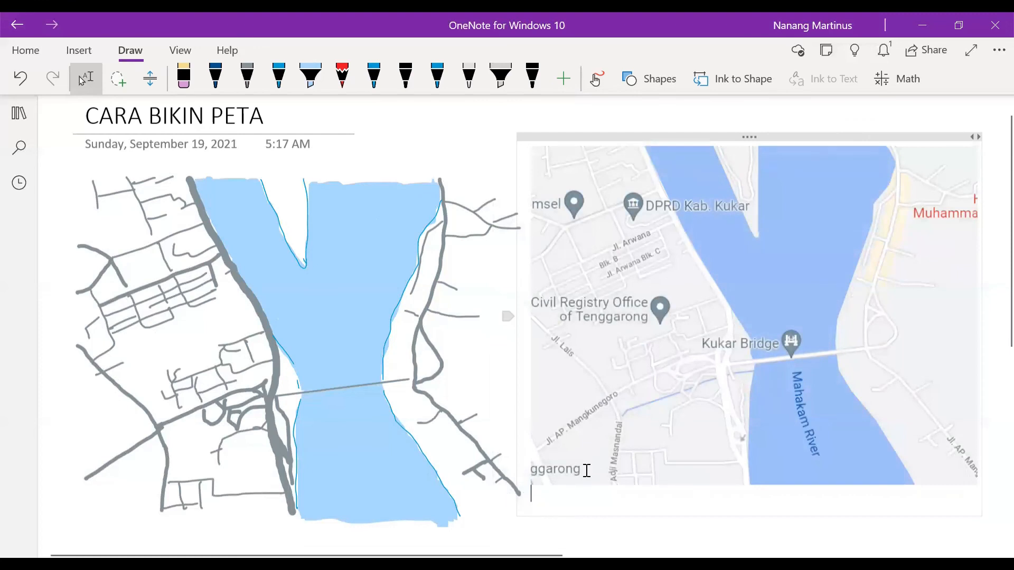
scroll(593, 468, "down", 3)
scroll(595, 460, "up", 3)
left_click_drag(643, 138, 807, 161)
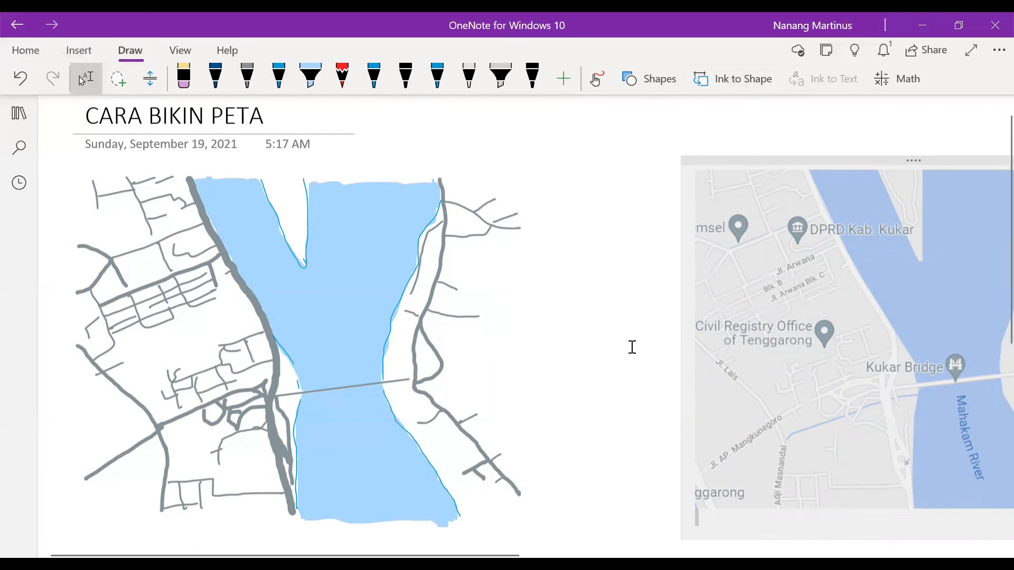
- Add a text label "Kukar Bridge" beside the sketch and move it onto the bridge
left_click(546, 319)
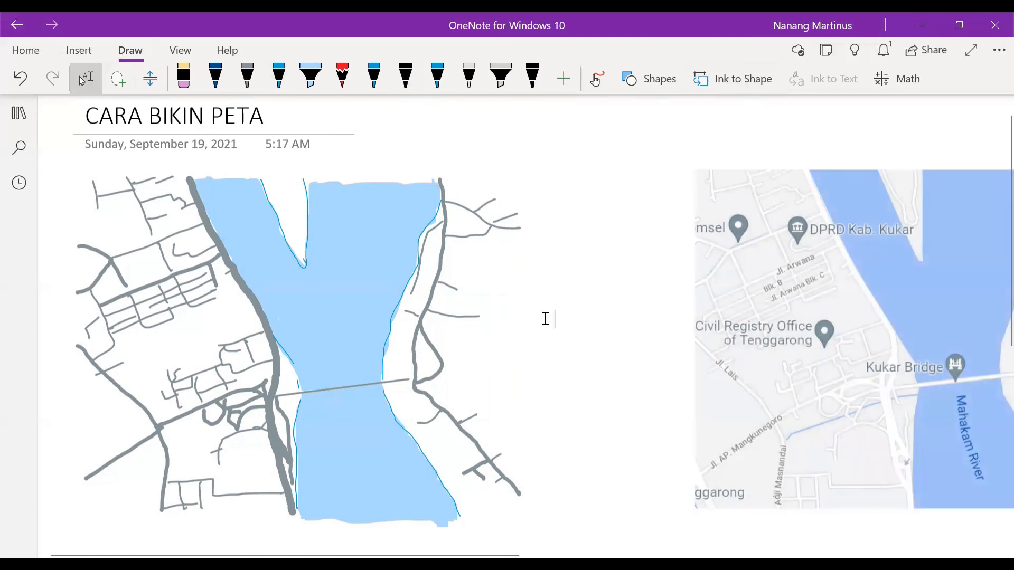
type("Kukar ")
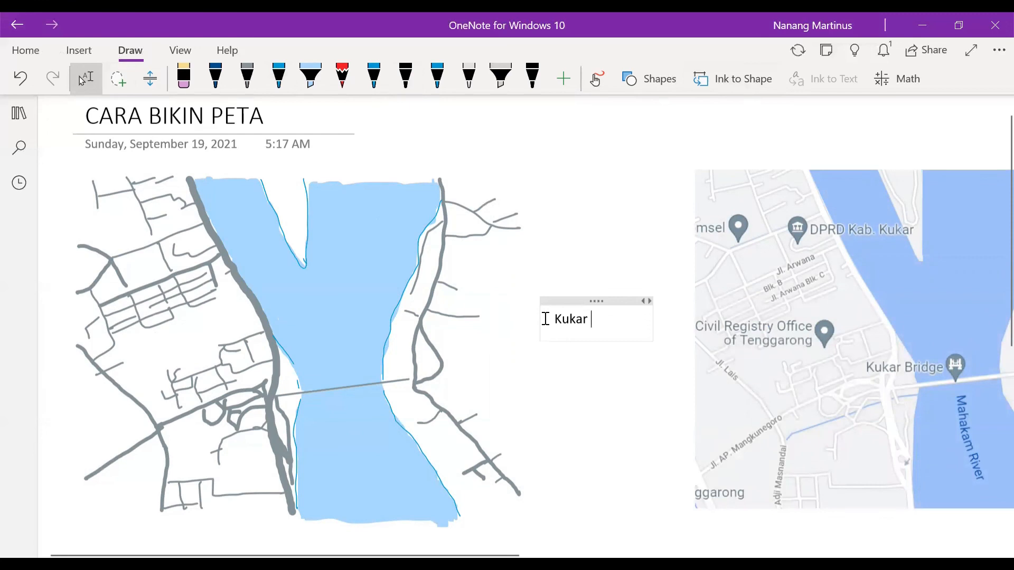
type("Bridge")
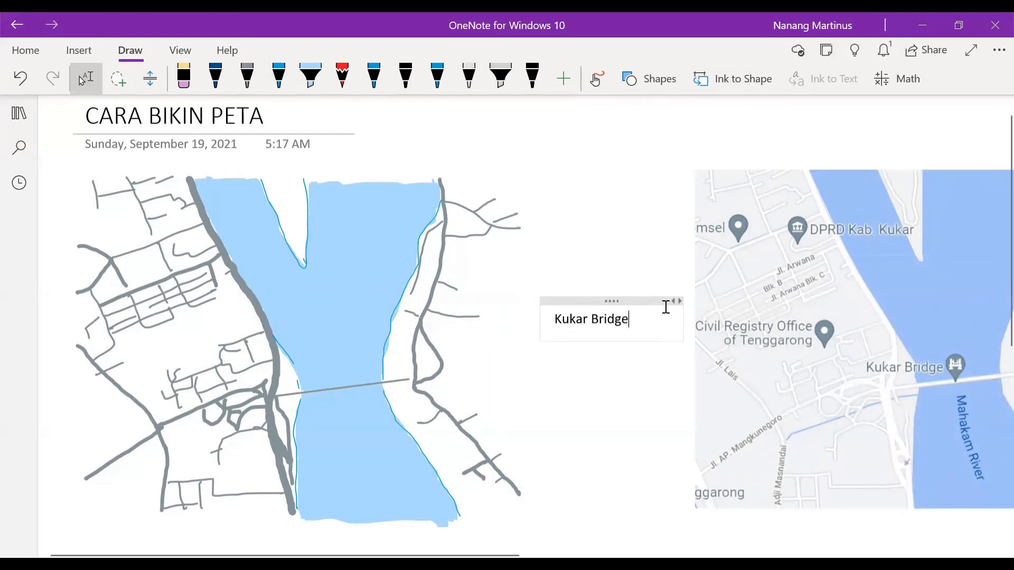
mouse_move(684, 320)
left_mouse_down()
mouse_move(423, 335)
mouse_move(365, 382)
mouse_move(372, 363)
mouse_move(369, 382)
left_mouse_up()
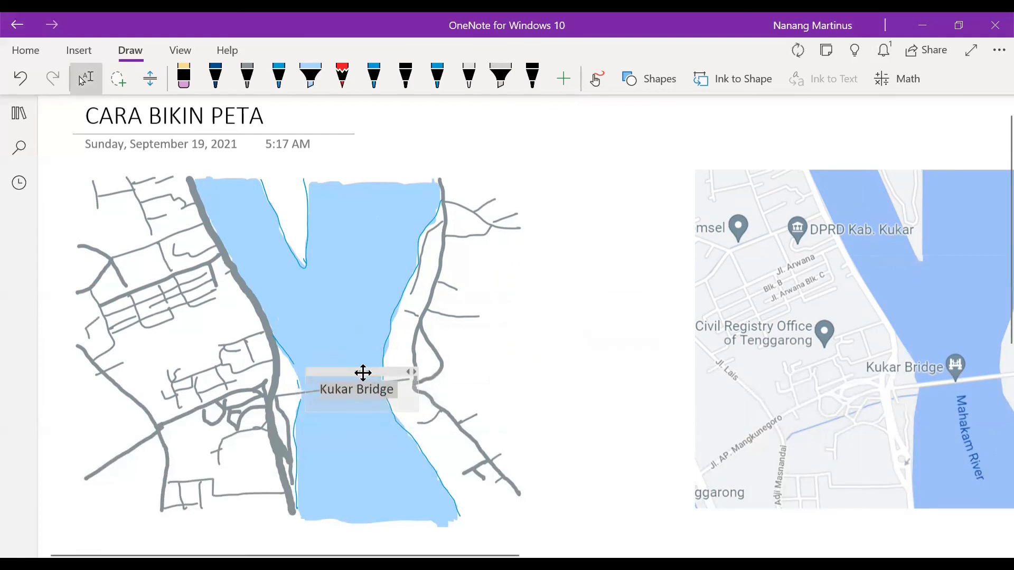
- Reposition the "Kukar Bridge" label on the river just above the bridge line
left_click_drag(355, 384, 354, 360)
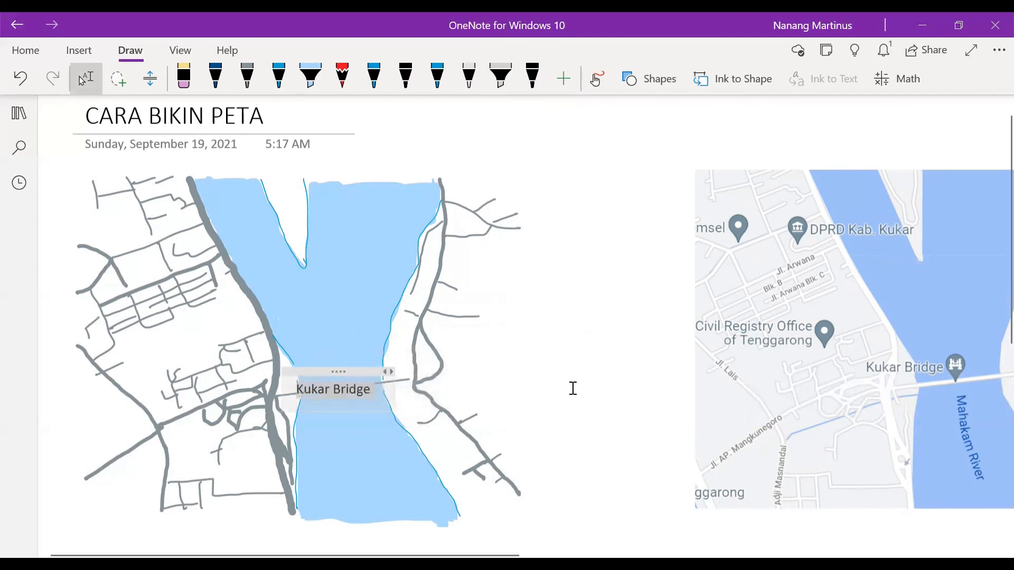
key("Up")
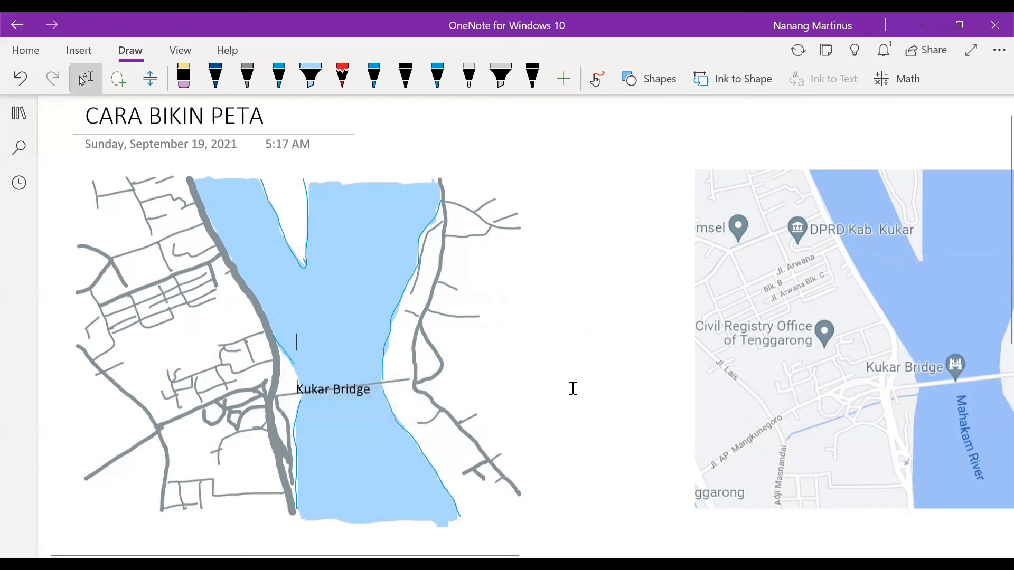
left_click(338, 390)
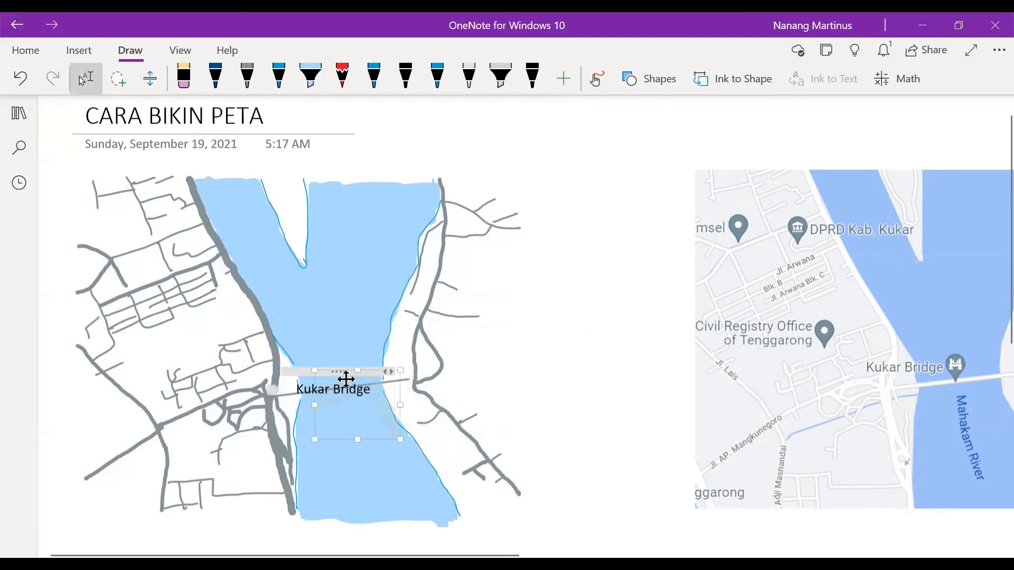
left_click(624, 414)
left_click_drag(322, 372, 327, 358)
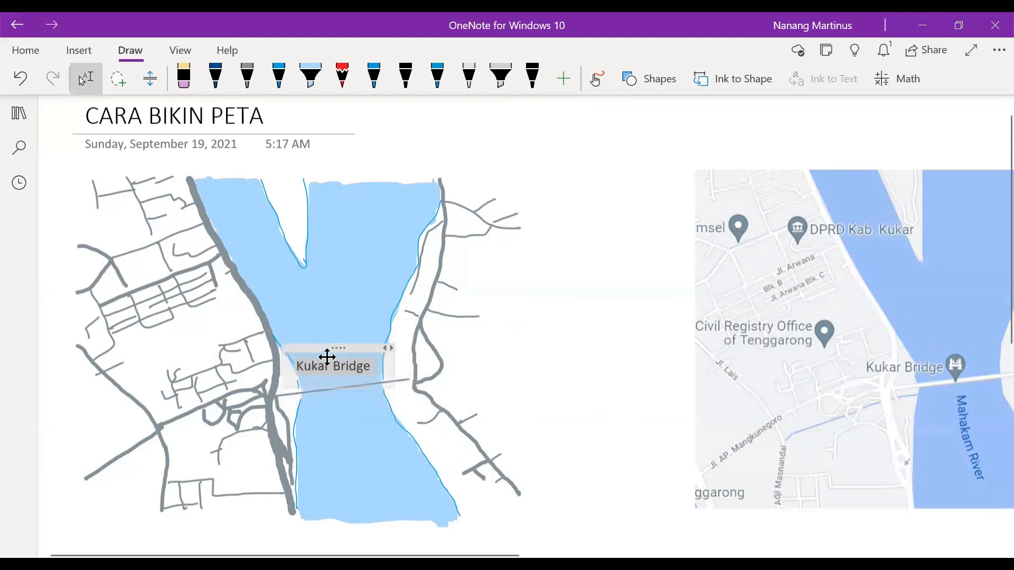
left_click(605, 365)
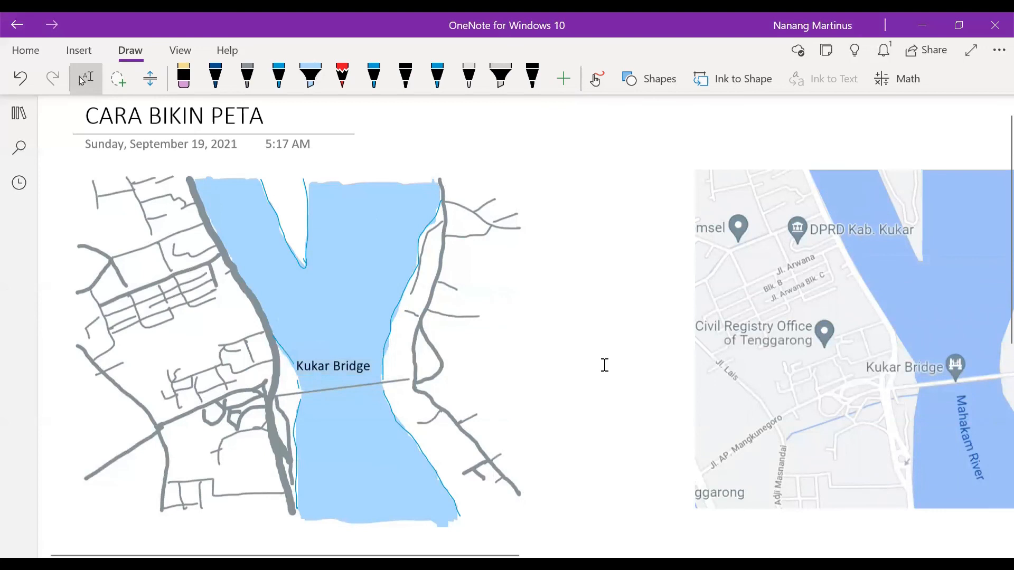
- Add a text label "Sungai Mahakam" split over two lines and place it on the river south of the bridge
left_click(516, 335)
type("Sungai")
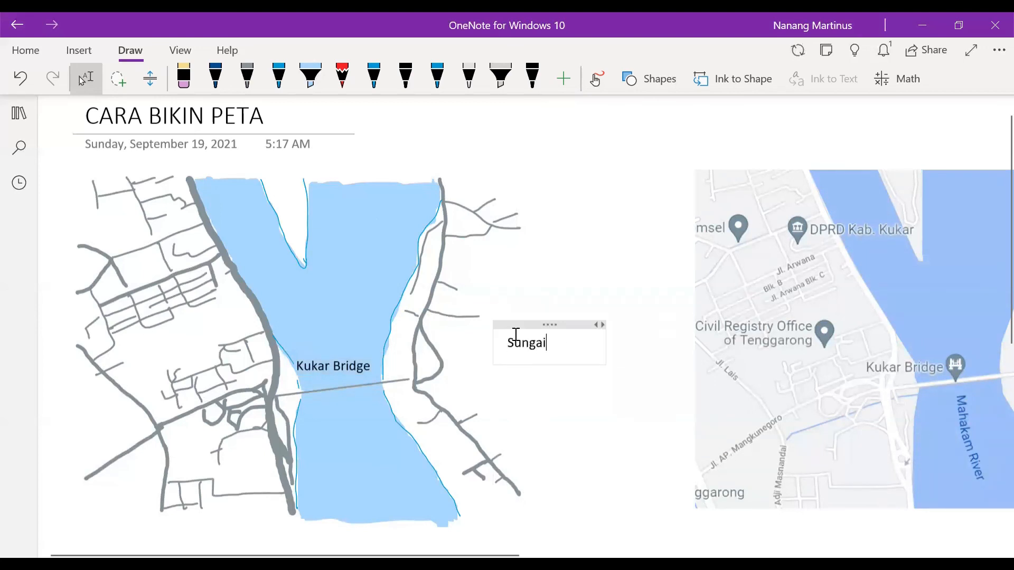
type(" Mahakam")
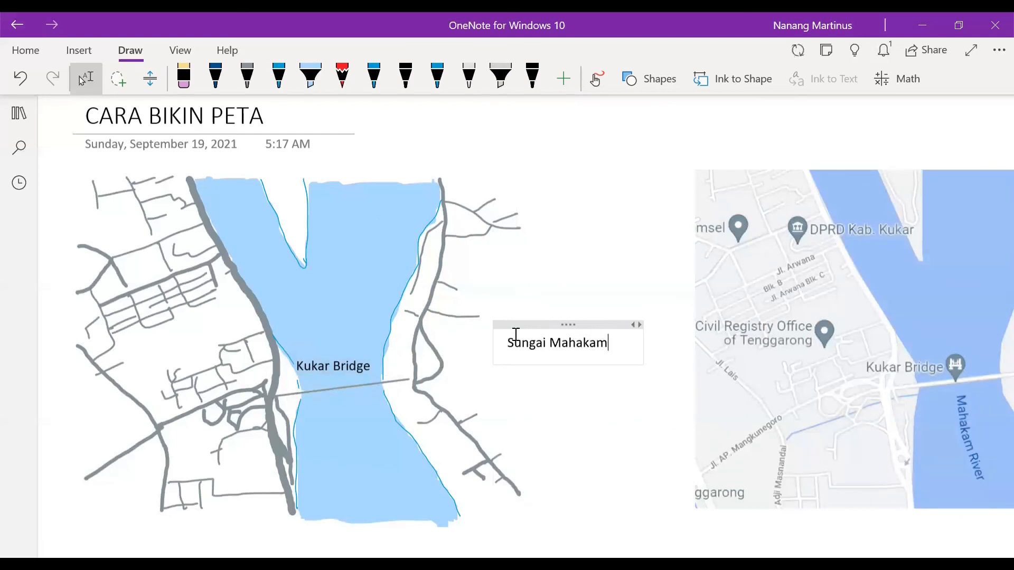
left_click(548, 346)
key("BackSpace")
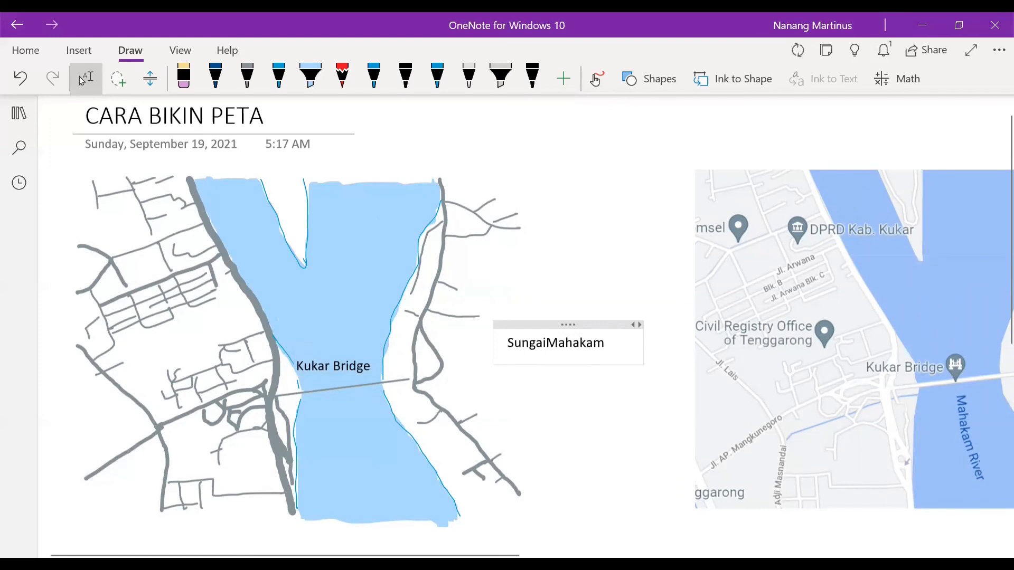
key("Return")
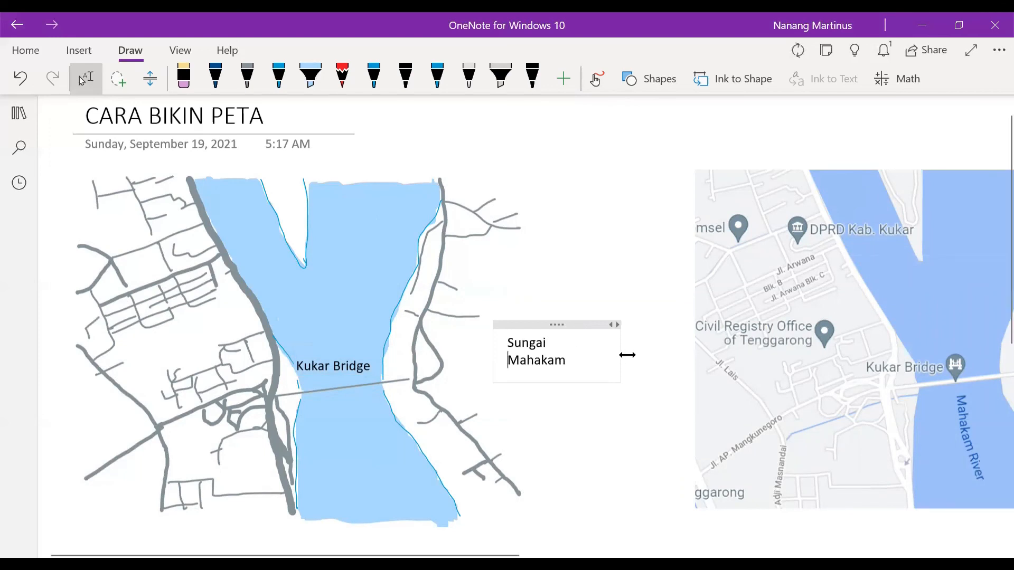
left_click_drag(626, 357, 385, 435)
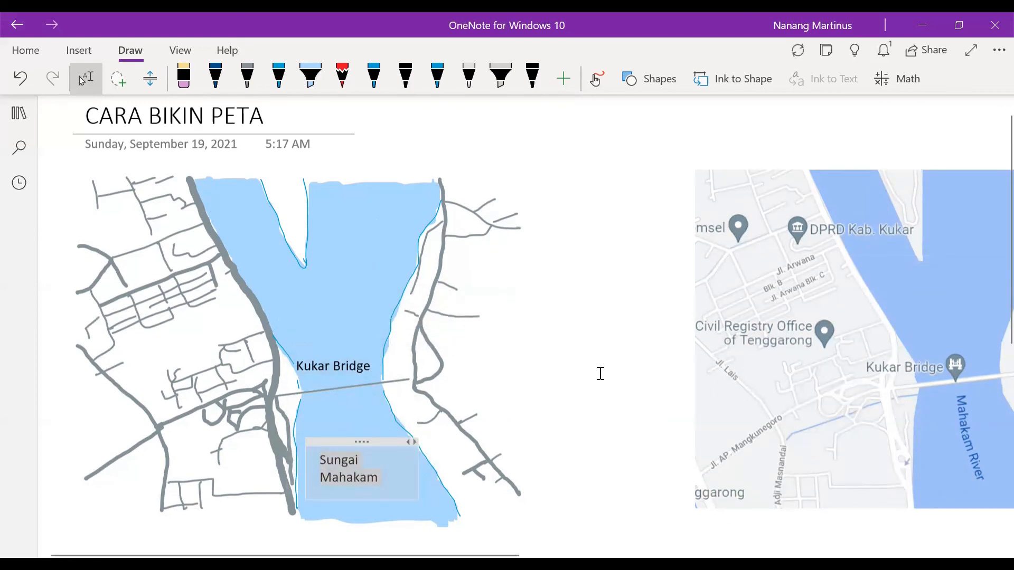
- Add a text label "Pulau Kumala" in the blank space beside the sketch
left_click(509, 344)
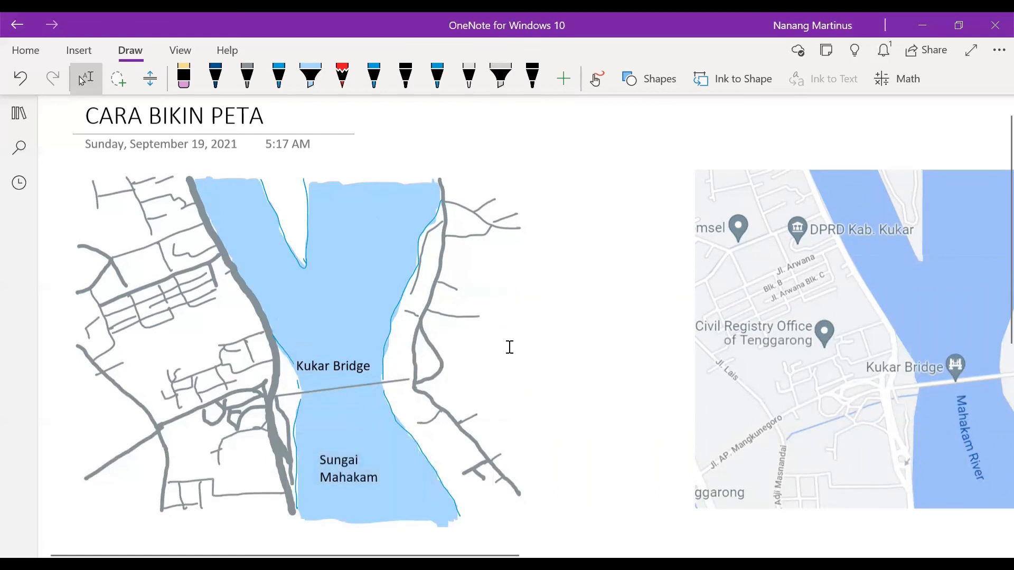
type("P")
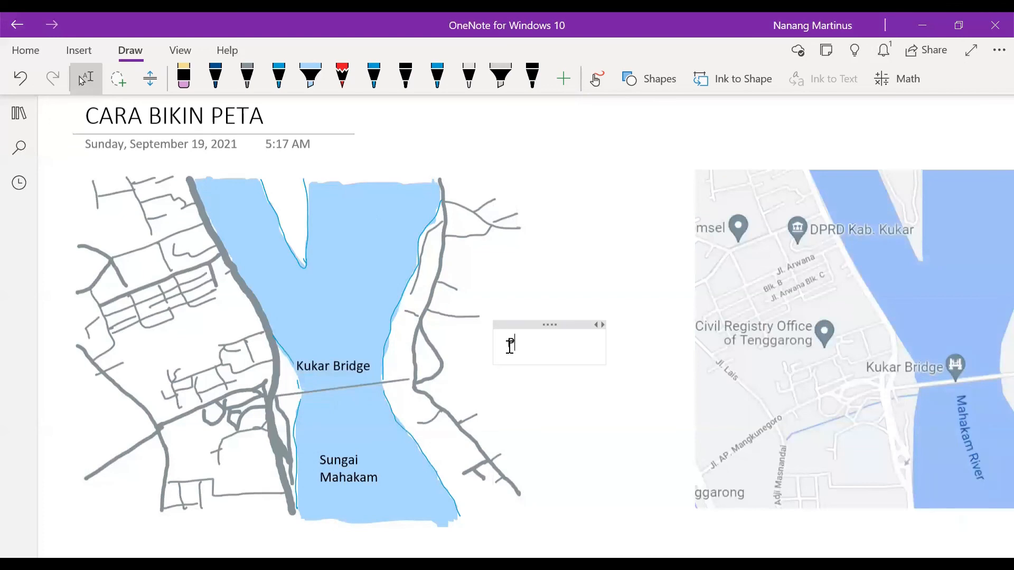
type("ulau Kumala")
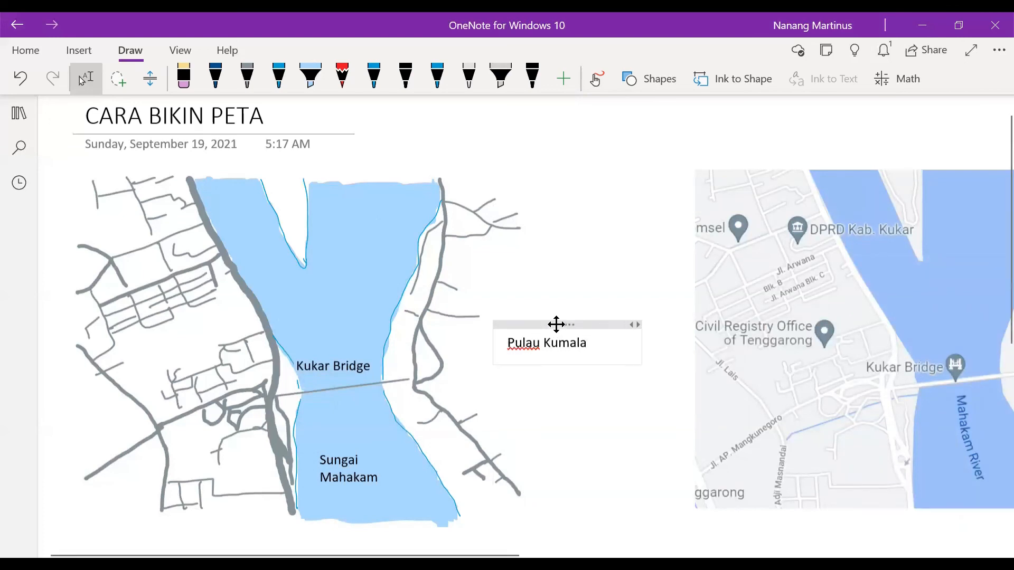
- Try placing the one-line "Pulau Kumala" label on the river east of the land tip, and undo the move
mouse_move(555, 324)
left_mouse_down()
mouse_move(390, 228)
mouse_move(363, 221)
mouse_move(367, 231)
left_mouse_up()
left_click(356, 249)
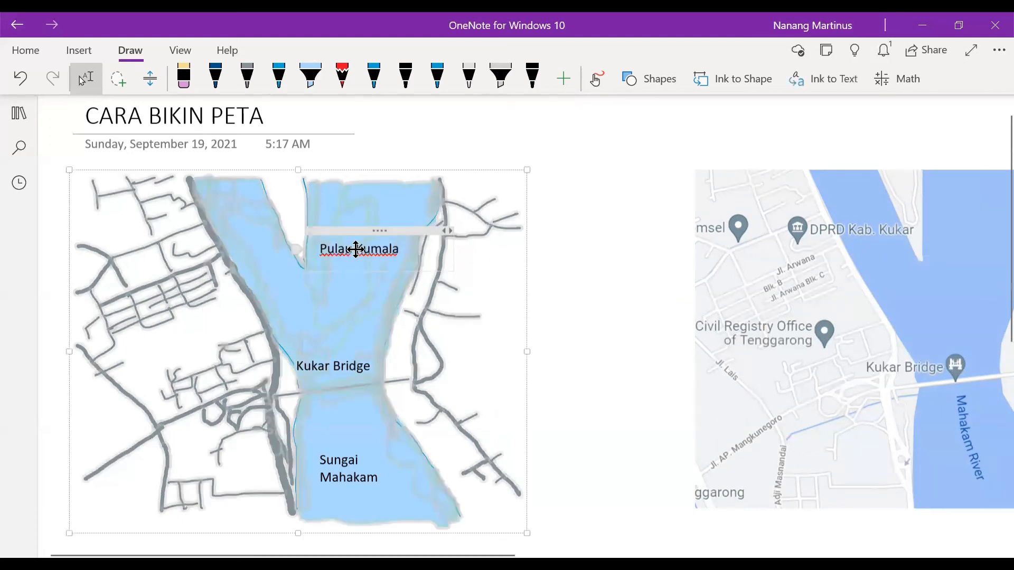
right_click(382, 232)
right_click(353, 248)
left_click(546, 284)
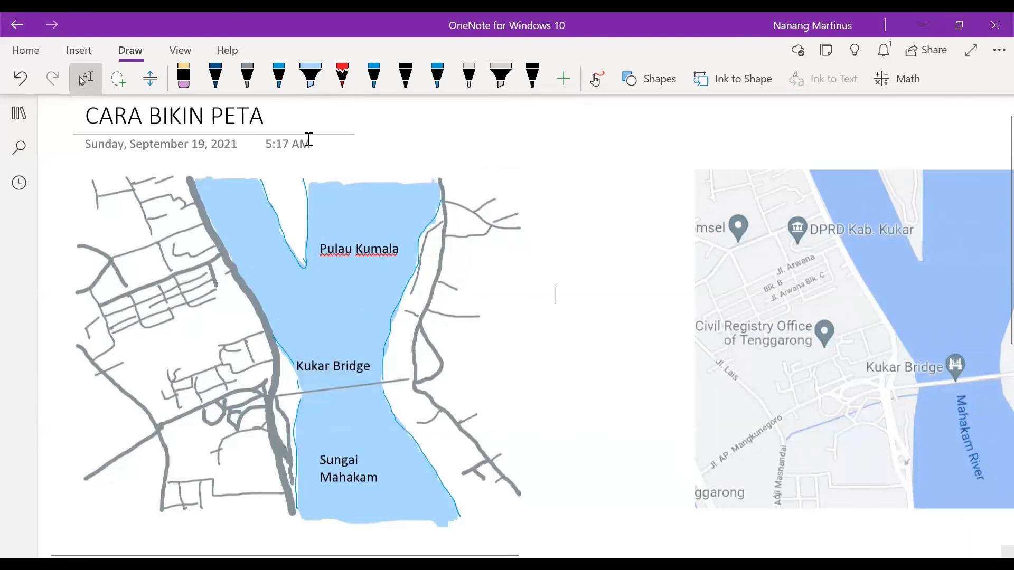
left_click(9, 79)
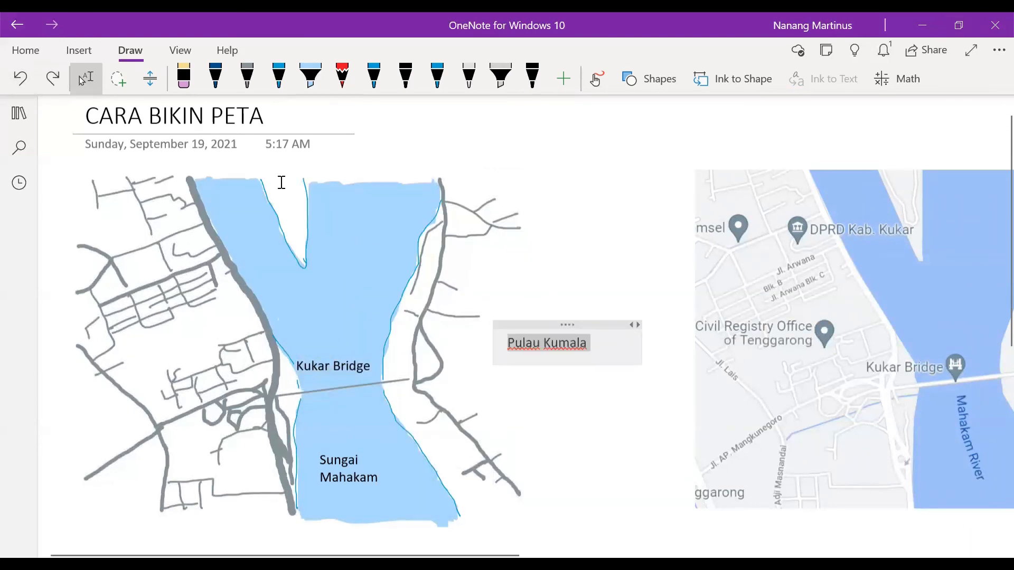
- Split the "Pulau Kumala" label into two lines and place it on the land tip in the northern river
double_click(544, 343)
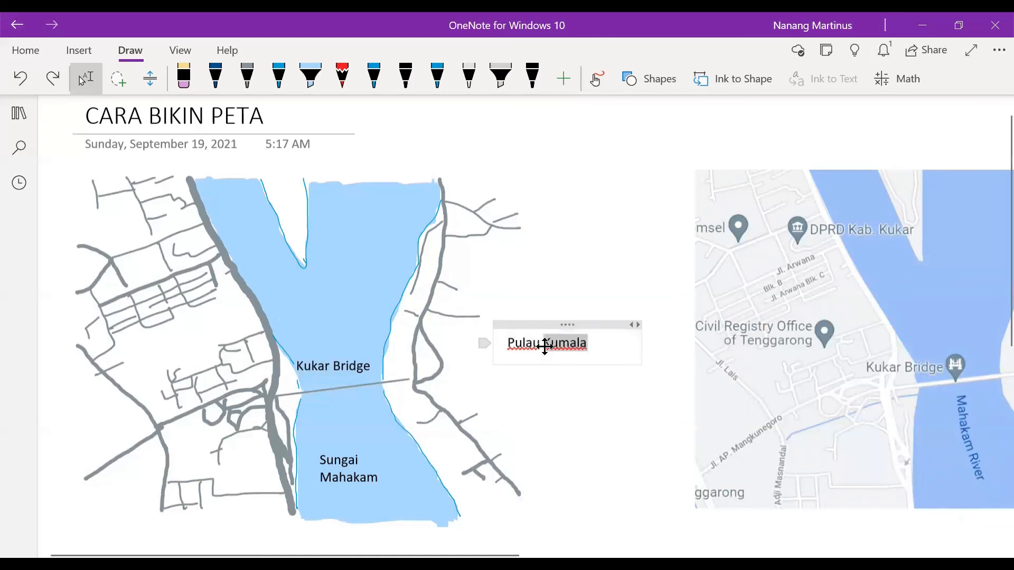
left_click(544, 344)
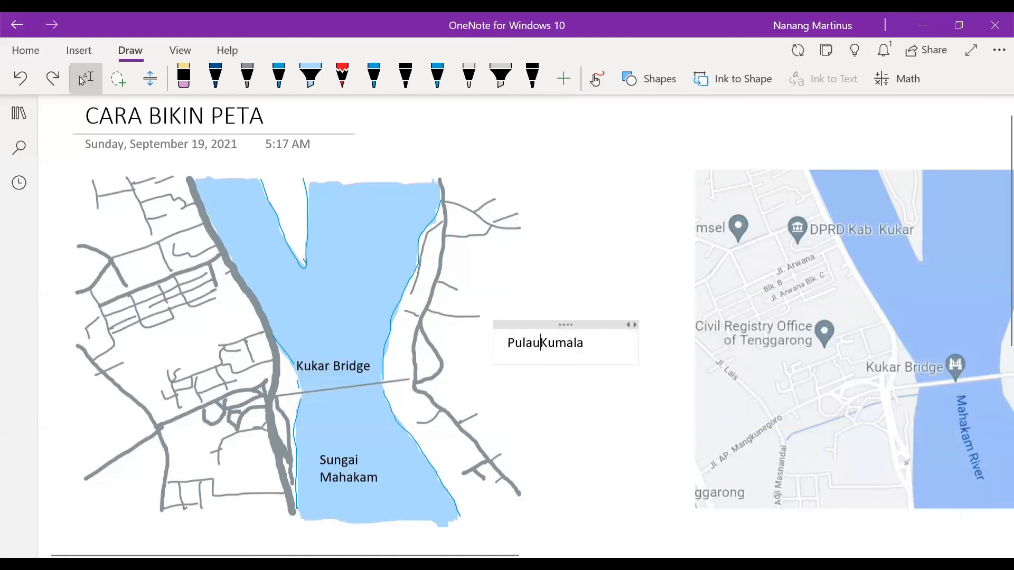
key("Return")
left_click_drag(580, 321, 355, 177)
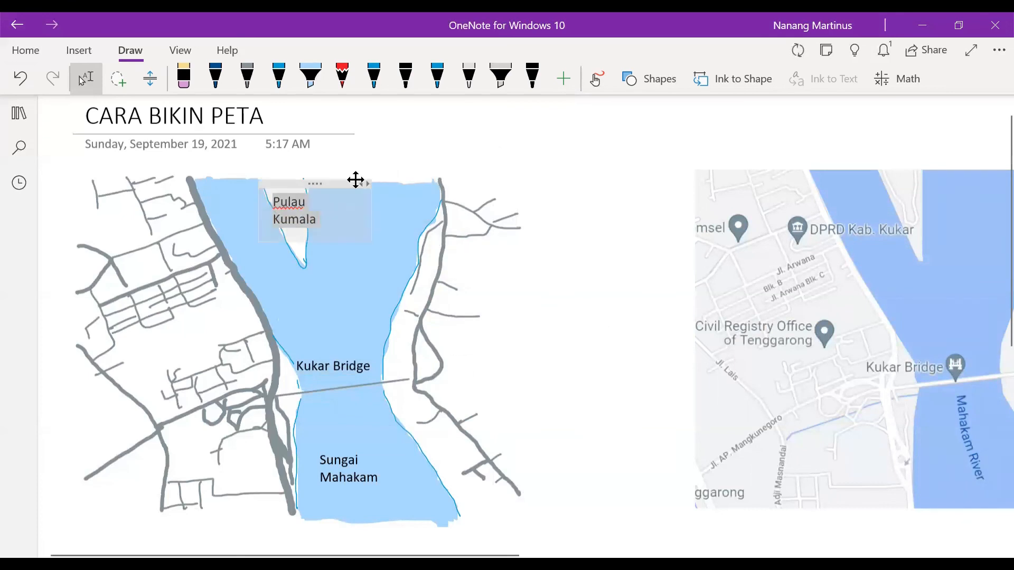
left_click(607, 318)
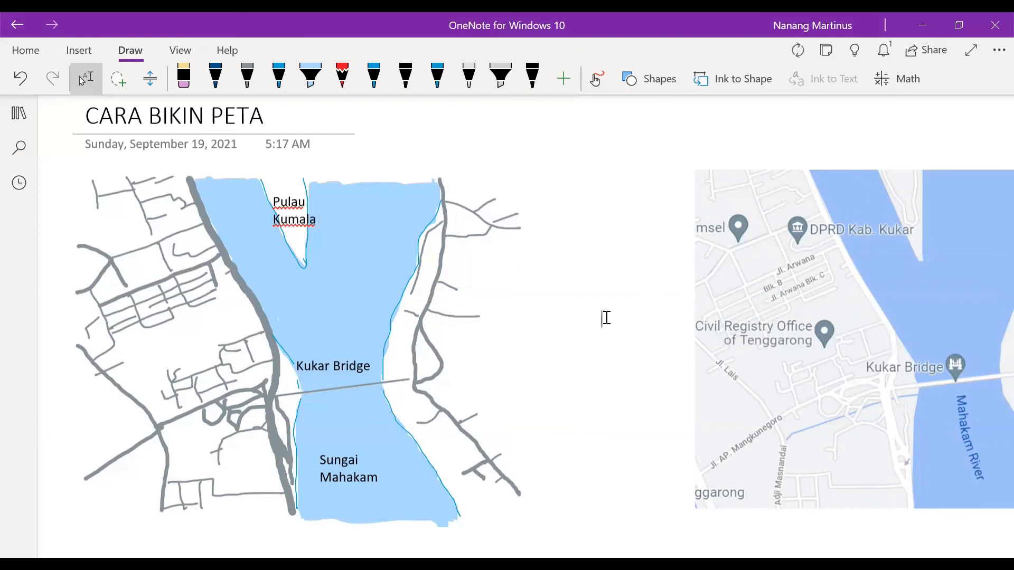
- Move the pasted reference map up and closer to the sketch
left_click_drag(799, 162, 711, 132)
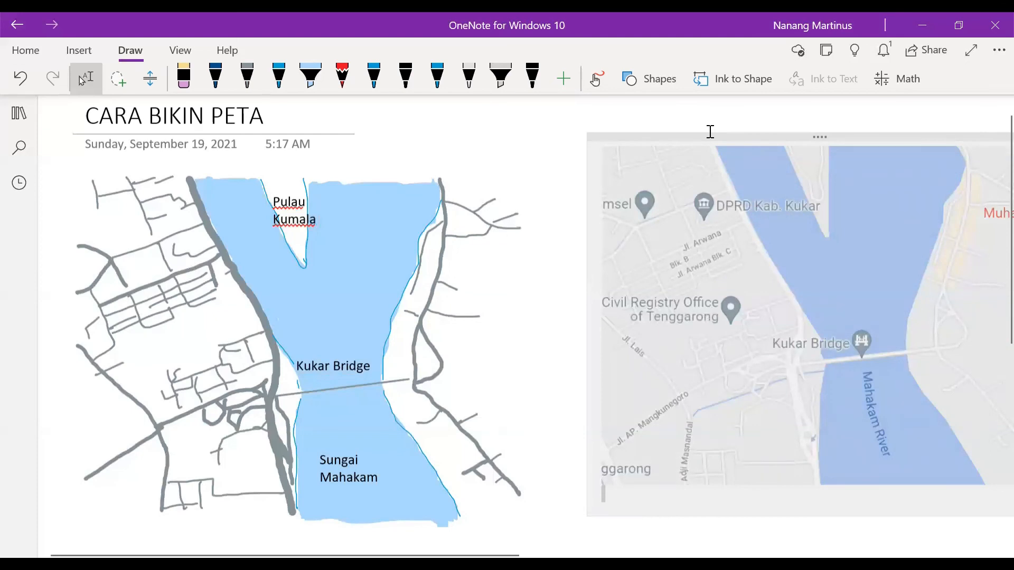
key("ctrl+z")
- Set the thin blue pen to thick red and mark the Telkomsel, DPRD and civil registry locations with dots west of the river
left_click(310, 79)
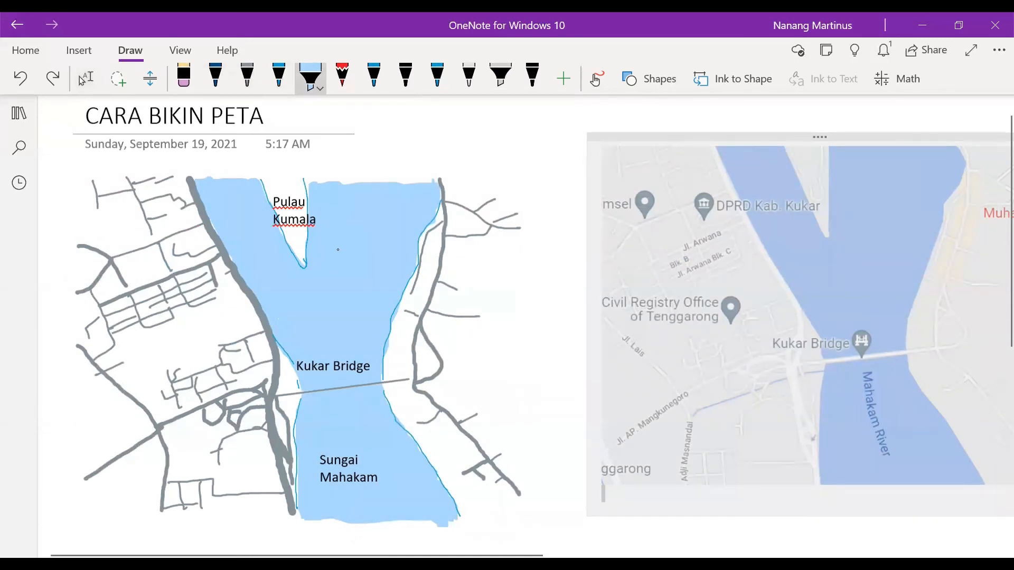
left_click(279, 78)
left_click(289, 88)
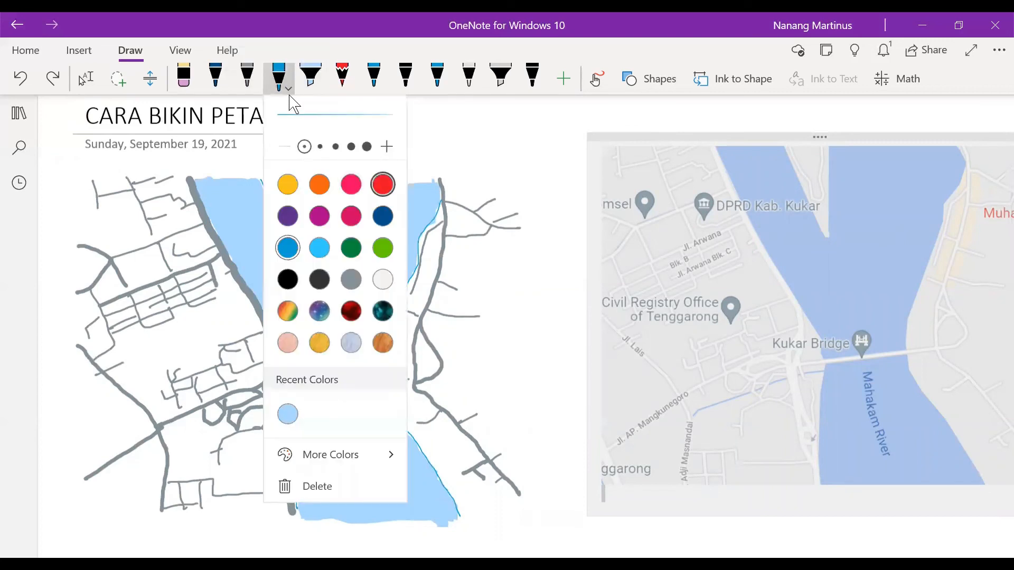
left_click(383, 185)
left_click(410, 141)
left_click_drag(211, 350, 214, 352)
left_click(21, 78)
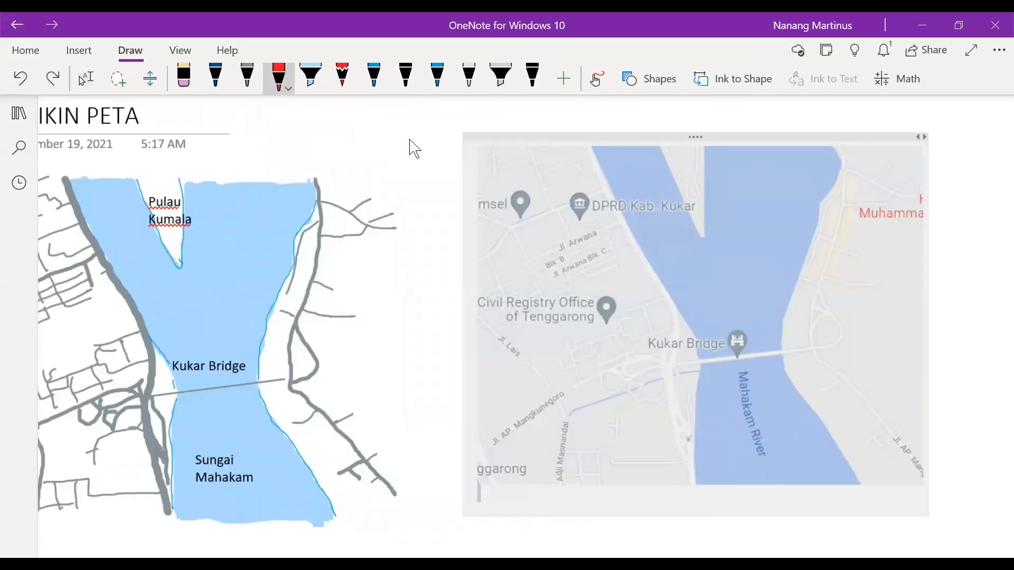
left_click(86, 79)
left_click_drag(357, 552, 295, 552)
key("ctrl+y")
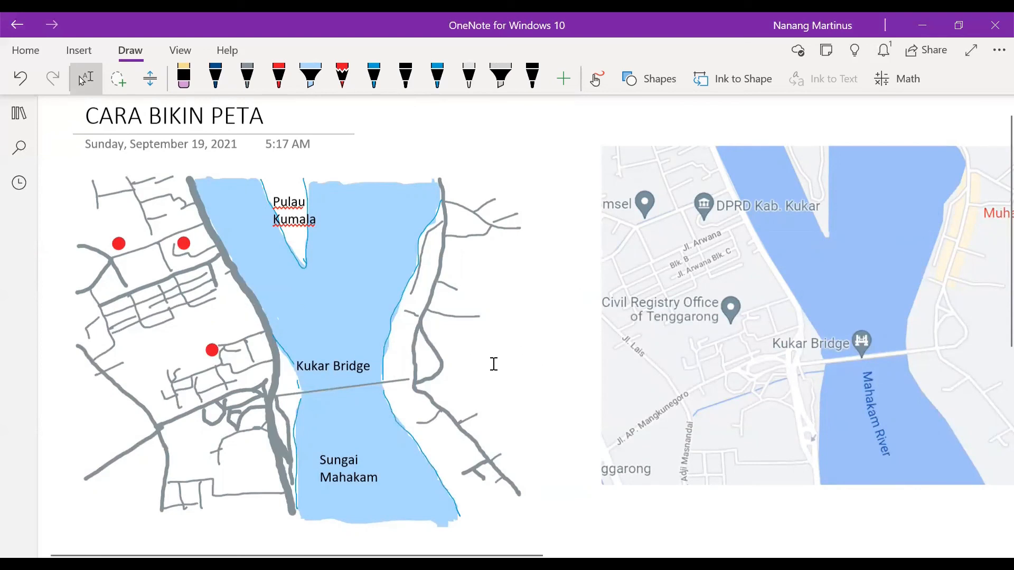
- Add a text label "DISDUKCAPIL" and place it beside the southernmost red dot
type("D")
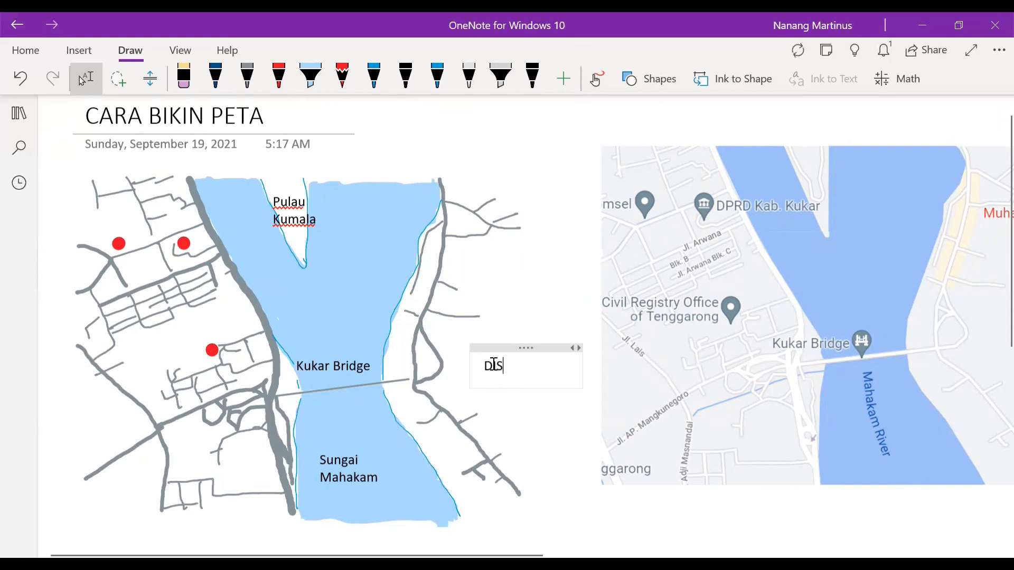
type("ISDUKCAPIL")
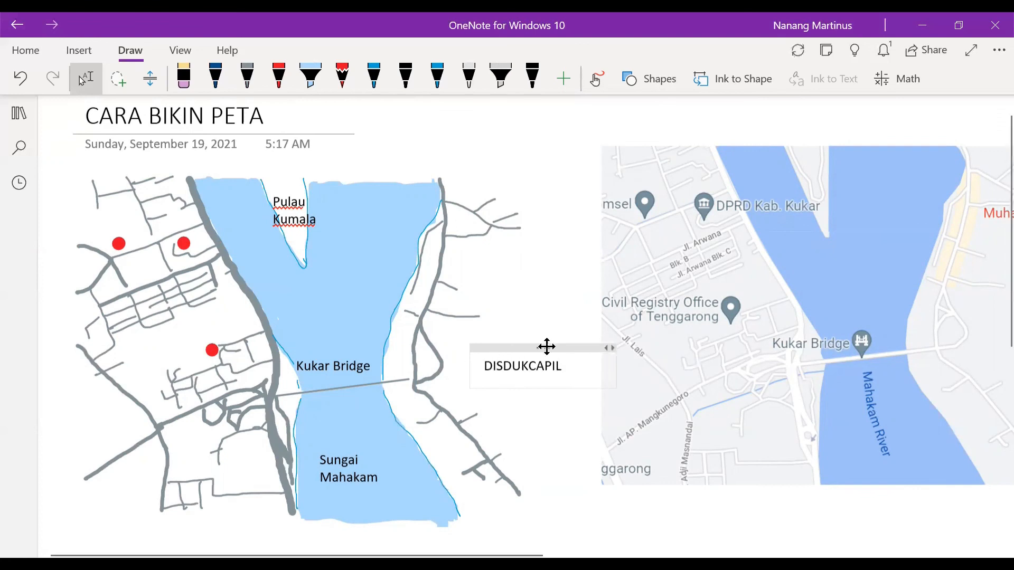
left_click_drag(513, 345, 200, 333)
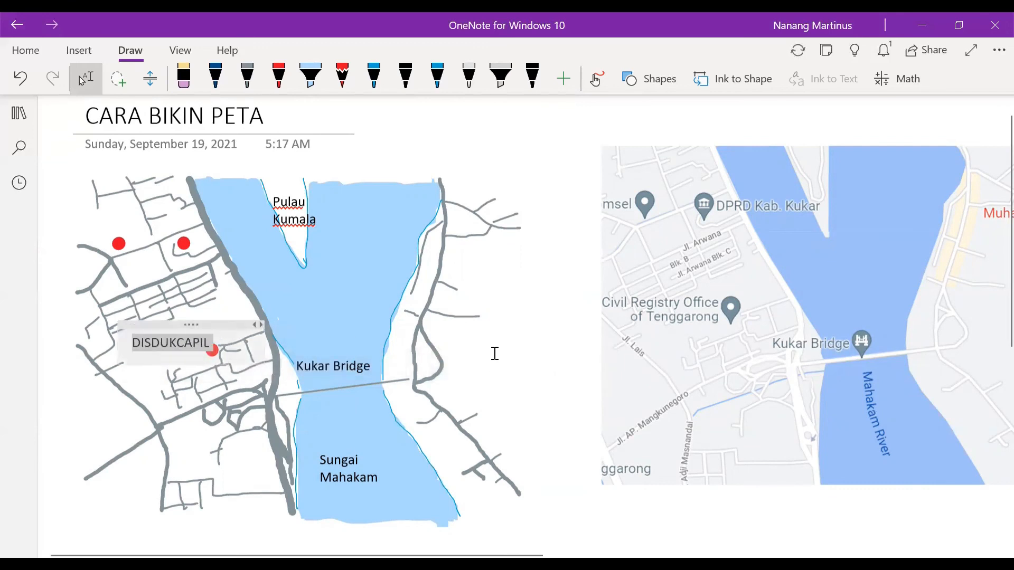
- Add the labels "DPRD KUKAR" beside the red dot nearest the river and "Telkomsel" above the westernmost red dot
left_click(495, 354)
type("DP")
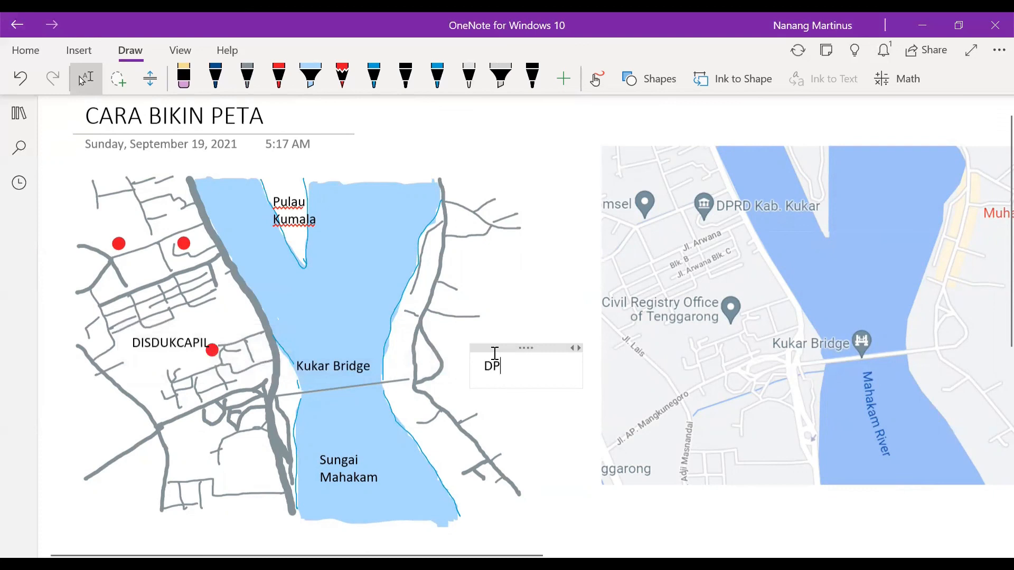
type("RD KUKAR")
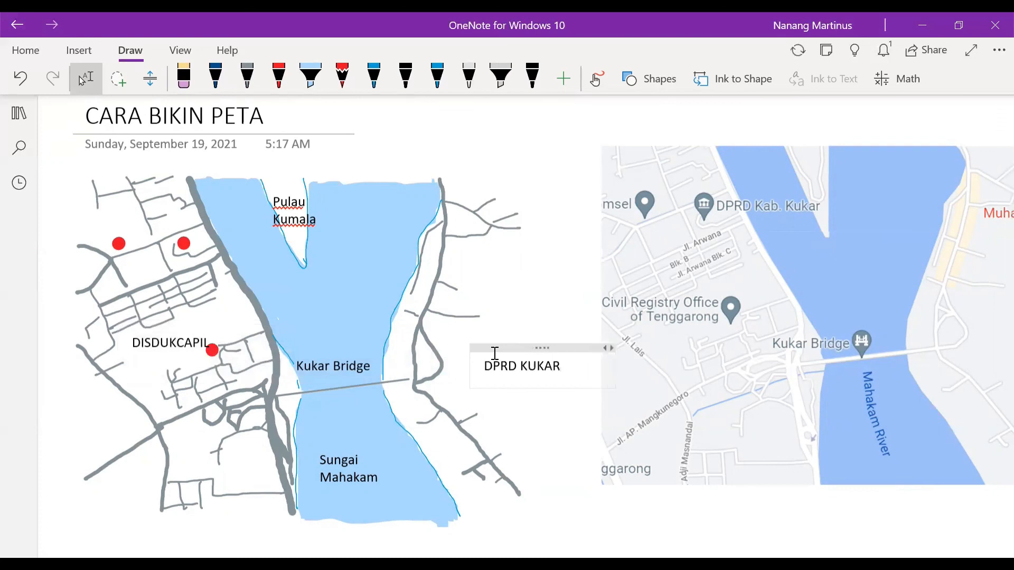
left_click_drag(538, 345, 224, 233)
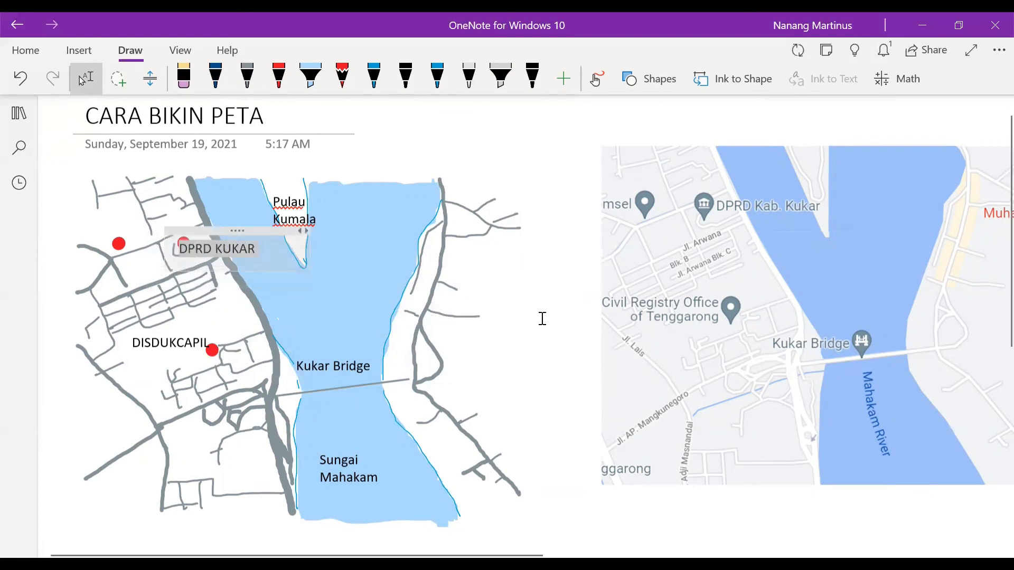
type("Telkomsel")
left_click_drag(537, 302, 144, 220)
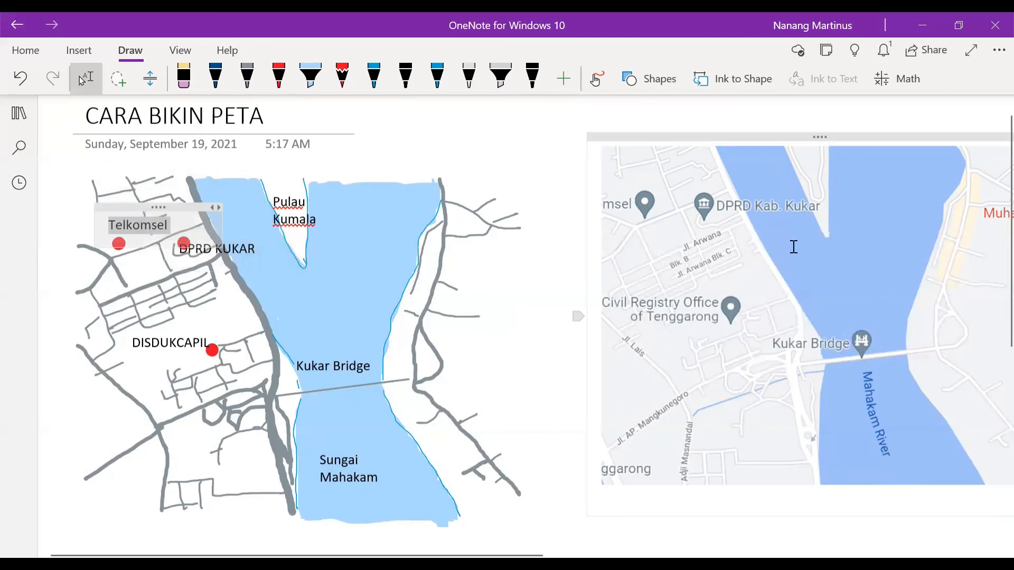
- Delete the pasted reference map and draw a rectangular frame around the whole sketch
left_click(791, 136)
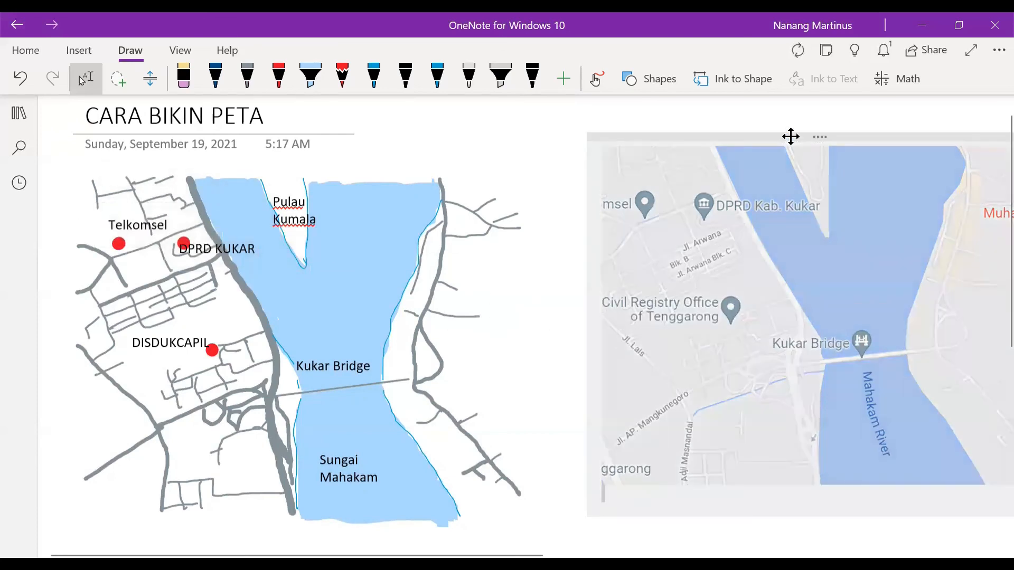
key("Delete")
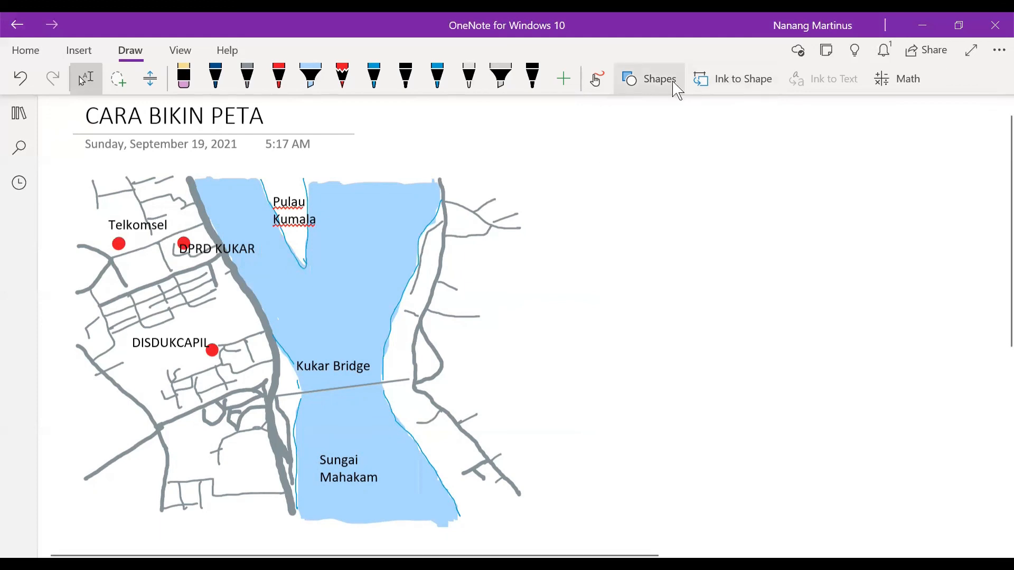
left_click(649, 79)
left_click(648, 292)
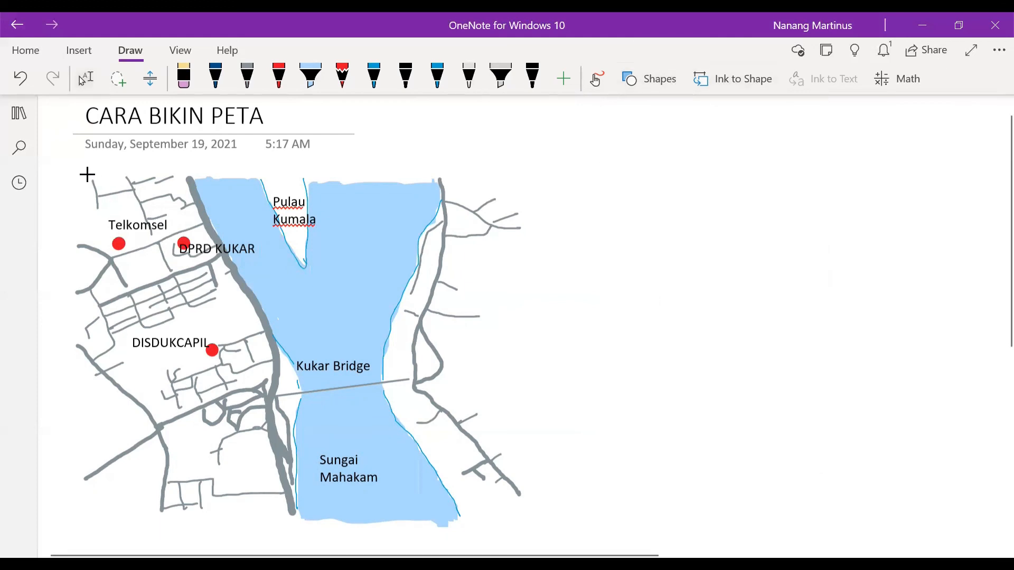
left_click_drag(85, 171, 537, 534)
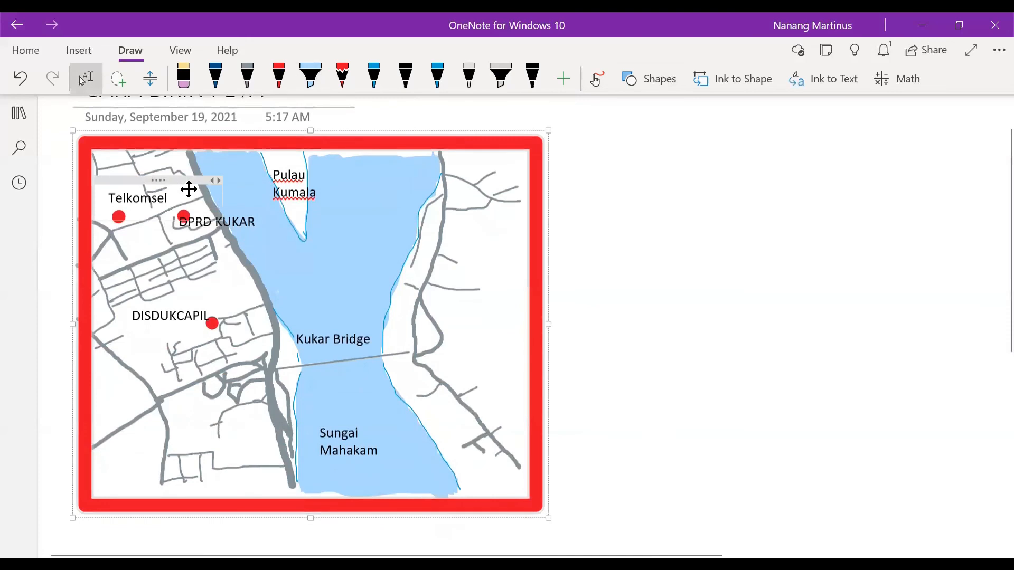
- Restyle the rectangular frame around the sketch with the thin grey pen
left_click(256, 91)
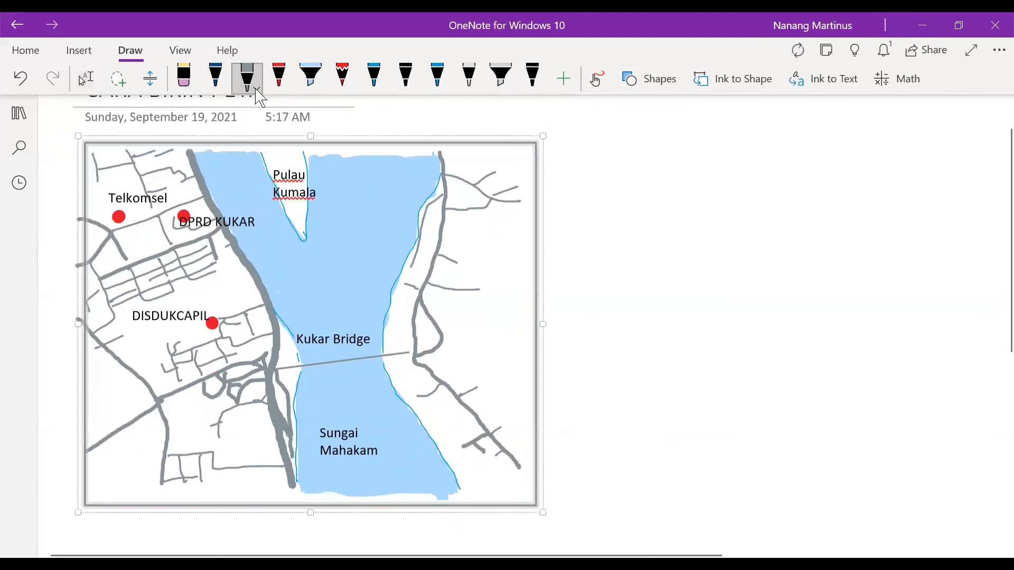
left_click(257, 91)
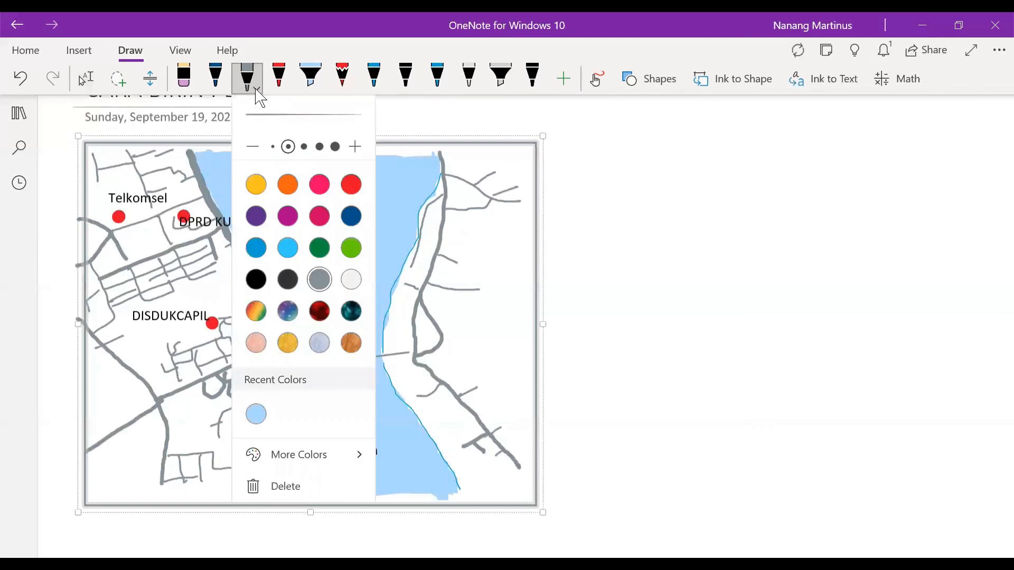
left_click(741, 227)
key("Escape")
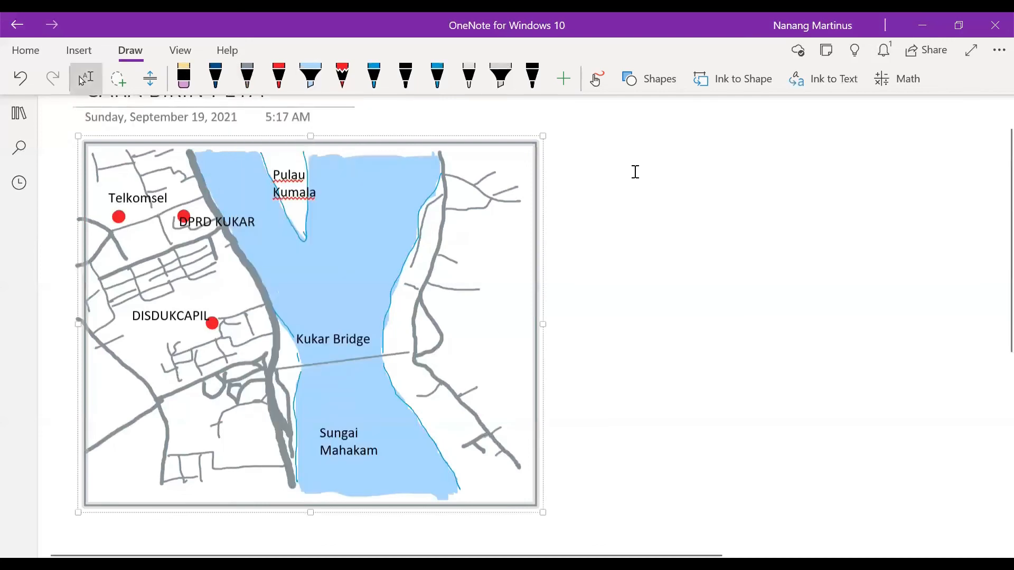
- Widen the frame on its west side to enclose the road ends and narrow it on its east side to fit the sketch
left_click_drag(75, 324, 66, 324)
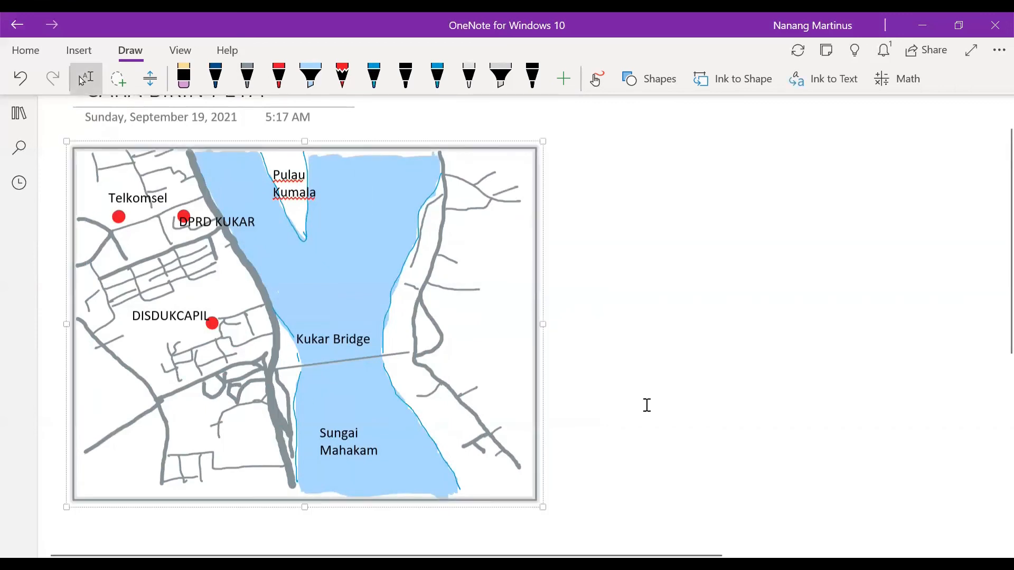
left_click_drag(542, 324, 532, 324)
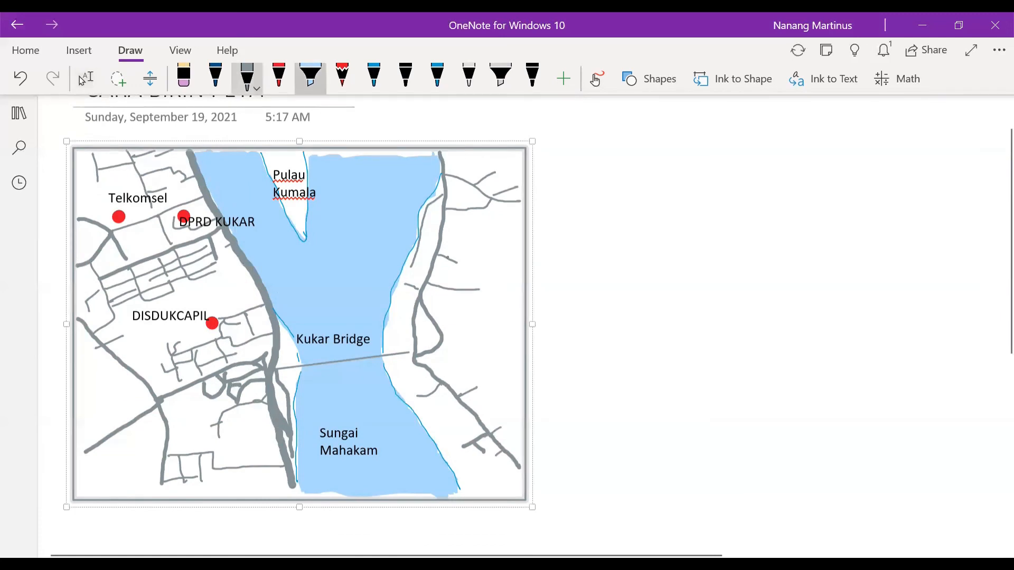
left_click(318, 91)
left_click(446, 208)
left_click(318, 91)
right_click(317, 344)
left_click(589, 197)
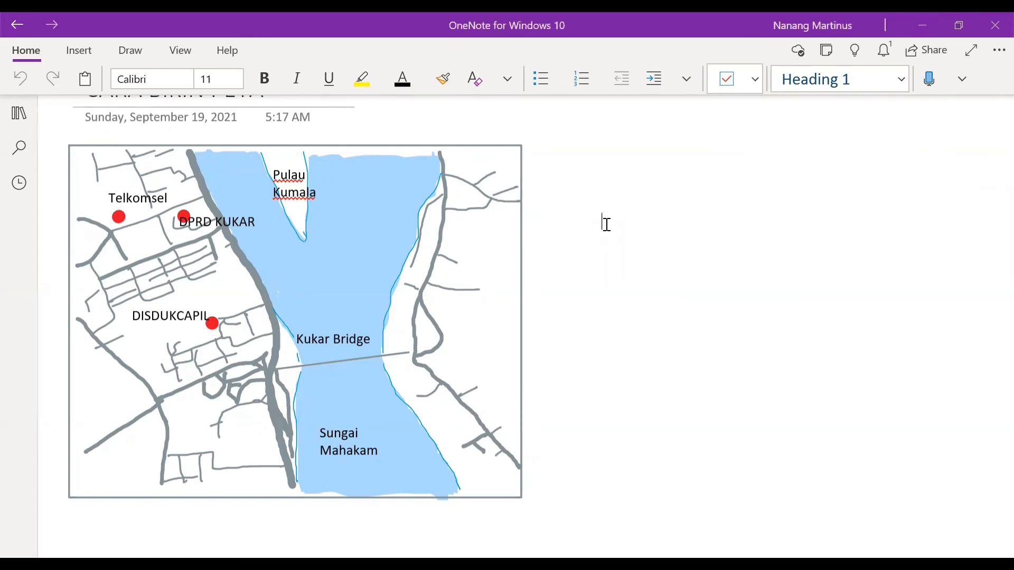
key("ctrl+a")
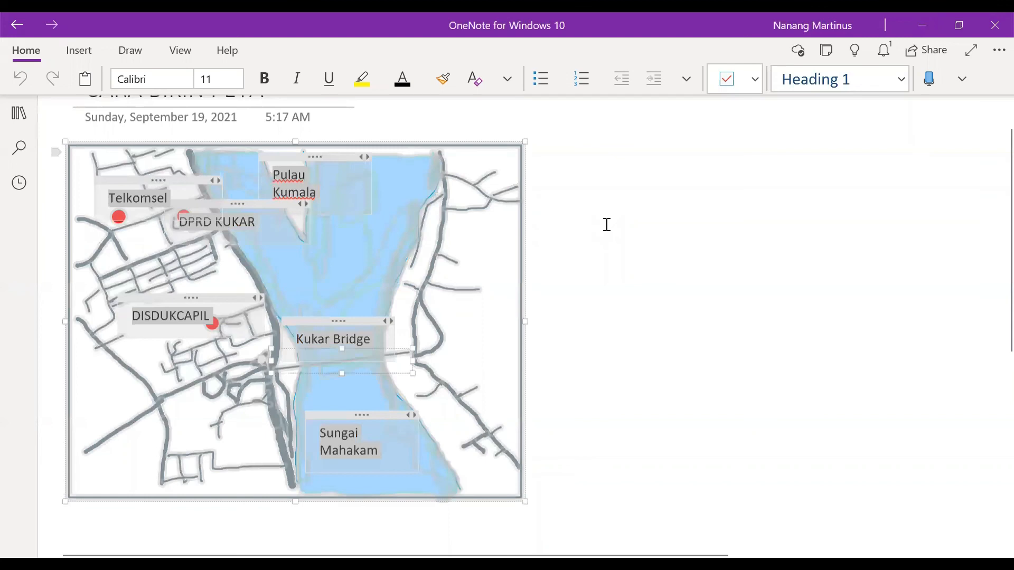
right_click(425, 183)
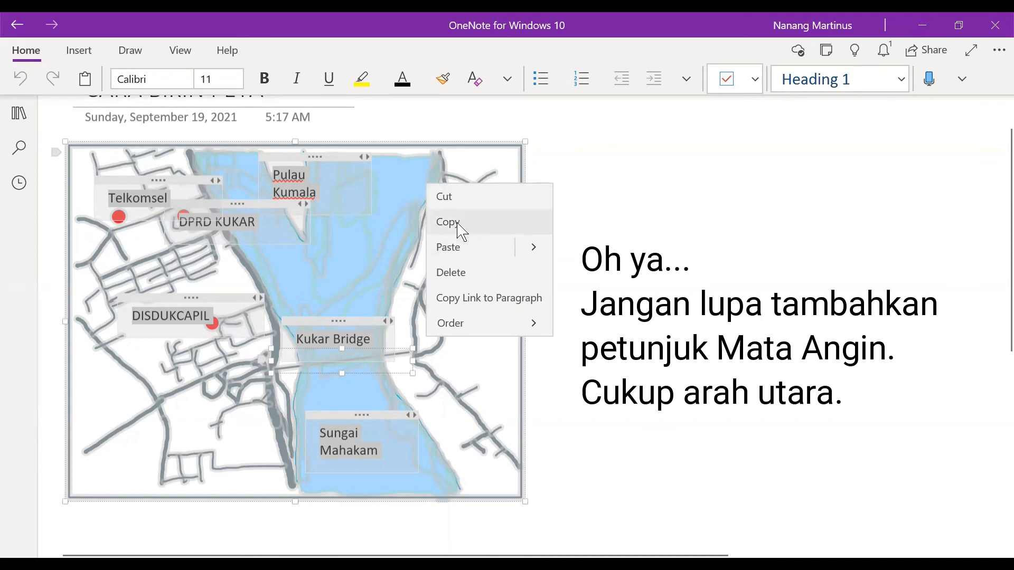
left_click(695, 246)
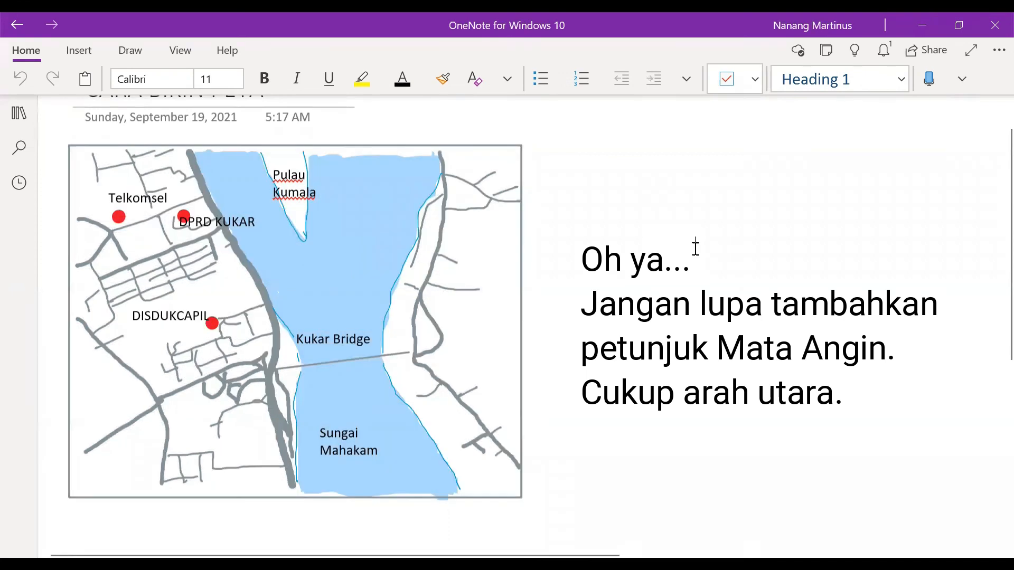
- Select the whole framed map with all its labels and copy it
left_click(137, 53)
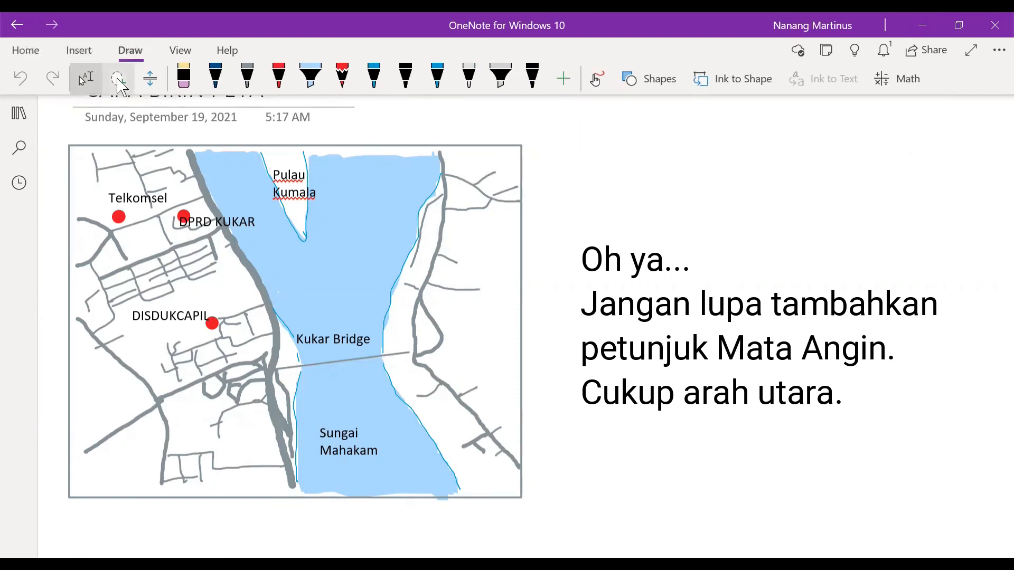
left_click(120, 84)
left_click(84, 79)
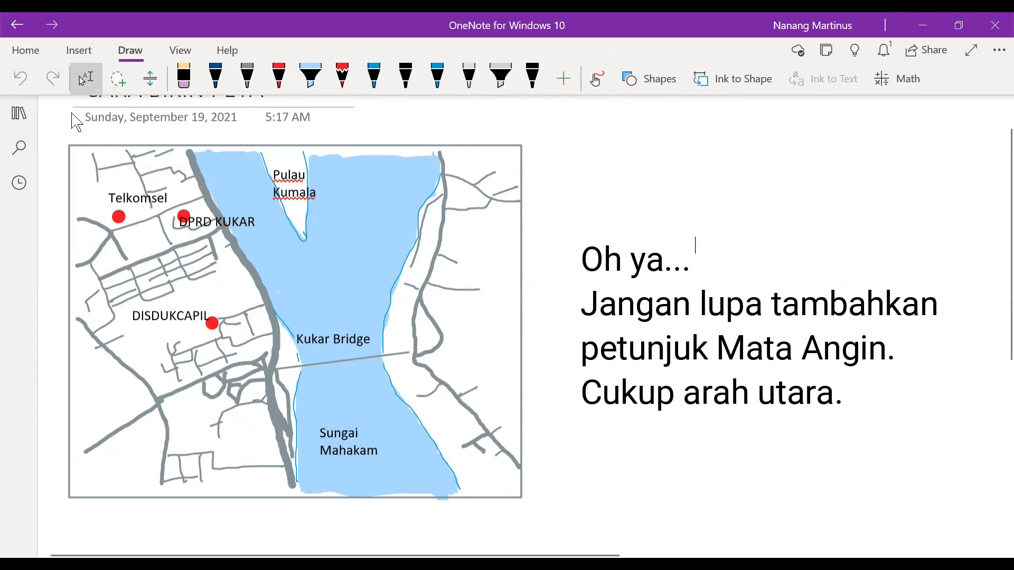
left_click_drag(53, 137, 537, 502)
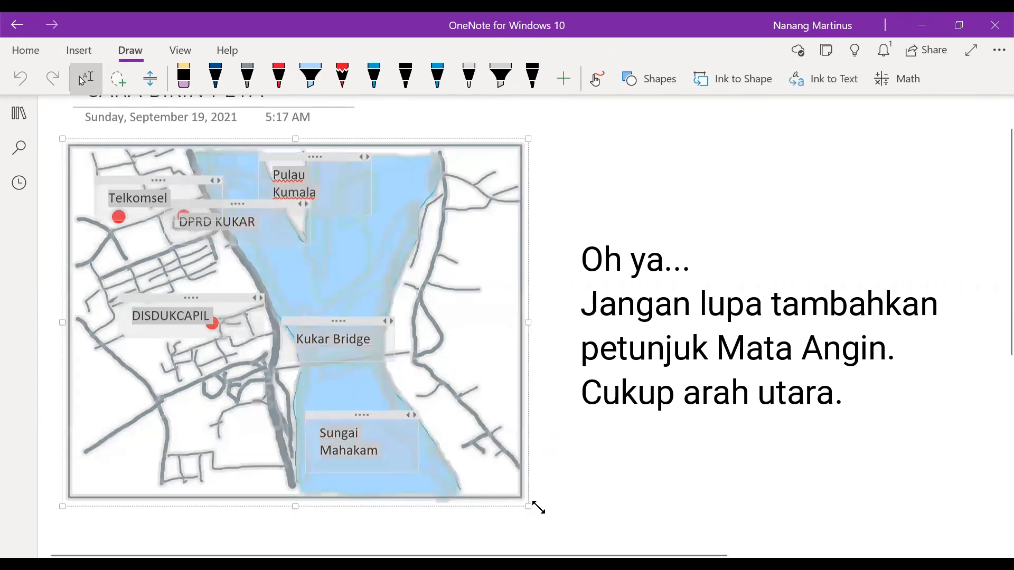
right_click(404, 211)
left_click(468, 263)
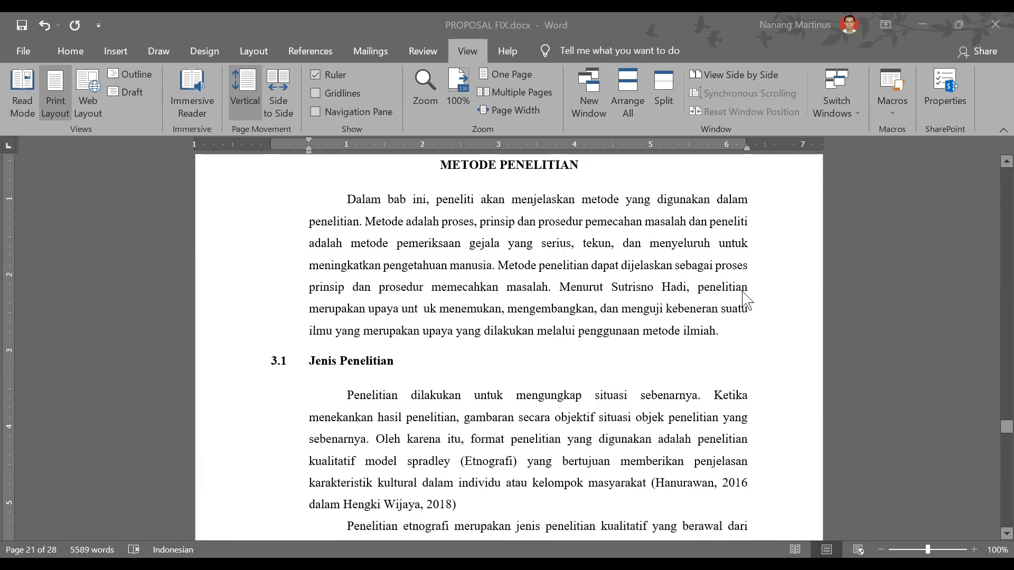
- Switch to PROPOSAL FIX.docx in Word and paste the copied map under the heading "3.2 Lokasi Penelitian"
scroll(747, 301, "down", 1)
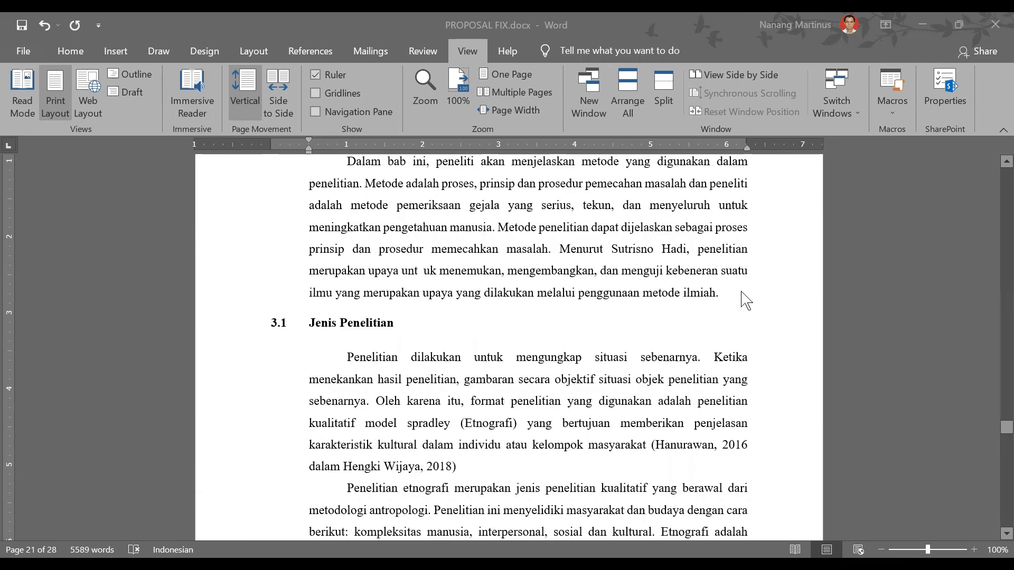
scroll(747, 300, "down", 7)
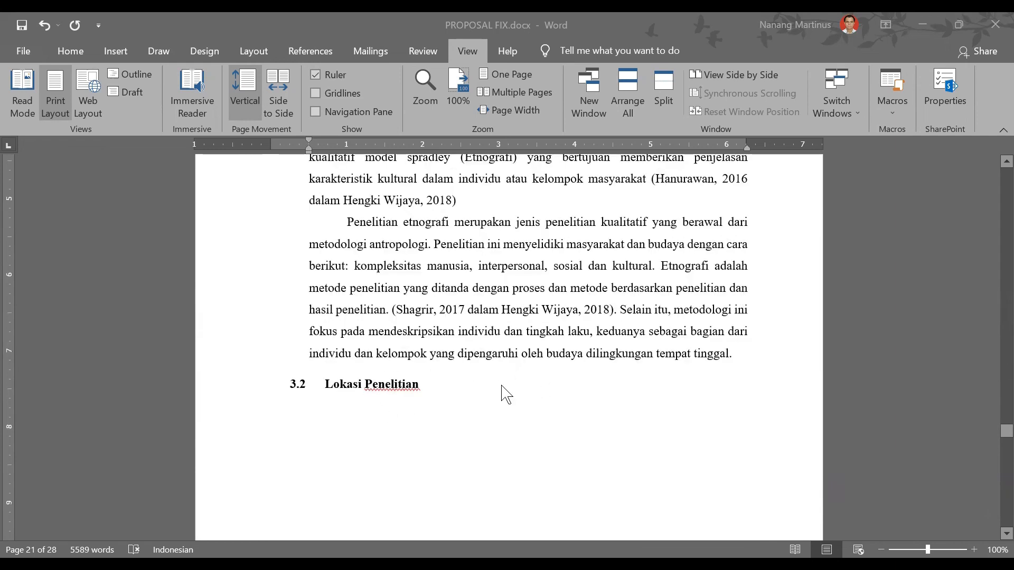
scroll(501, 394, "down", 3)
scroll(364, 331, "down", 2)
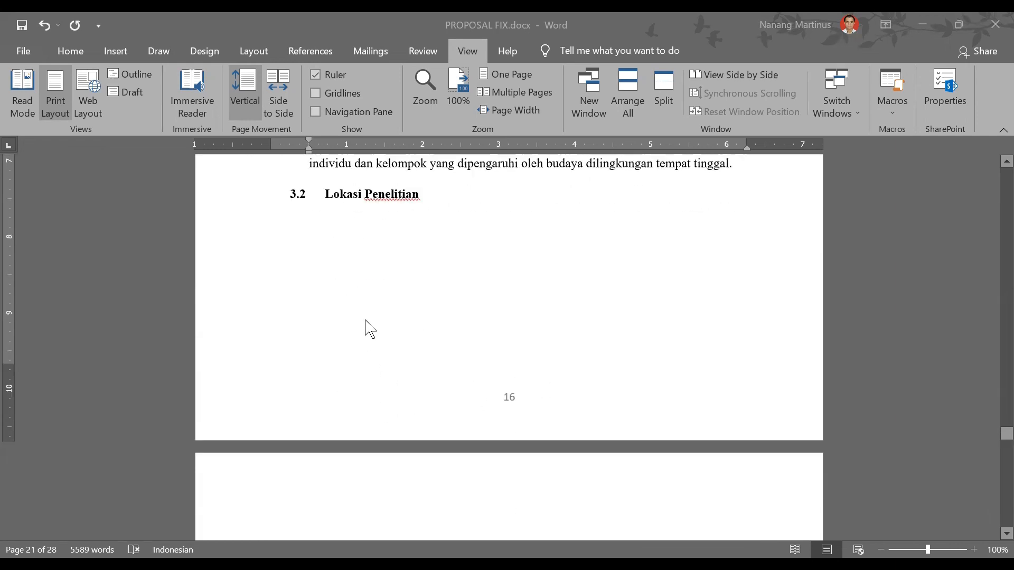
left_click(379, 300)
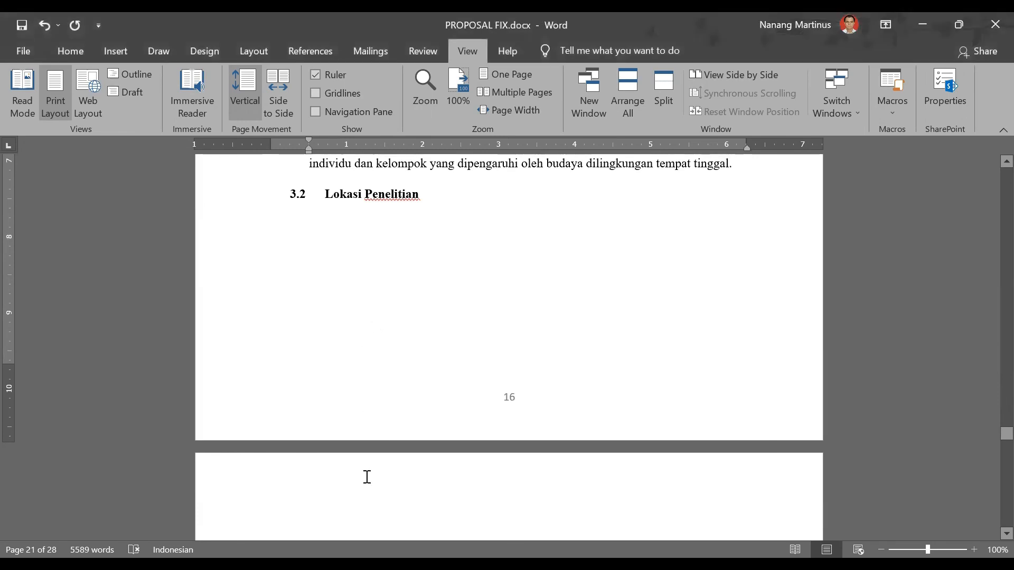
key("ctrl+v")
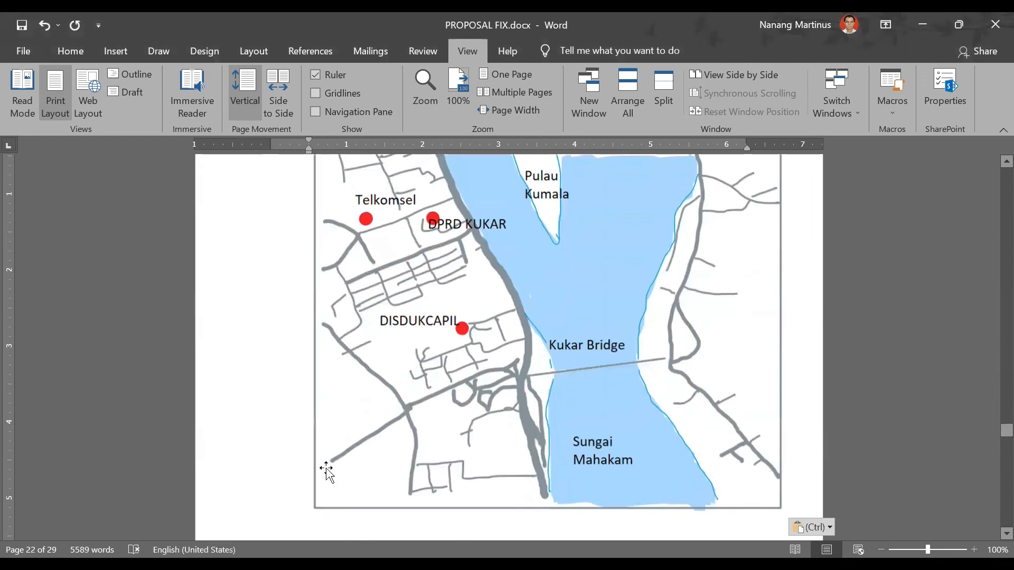
scroll(830, 337, "up", 3)
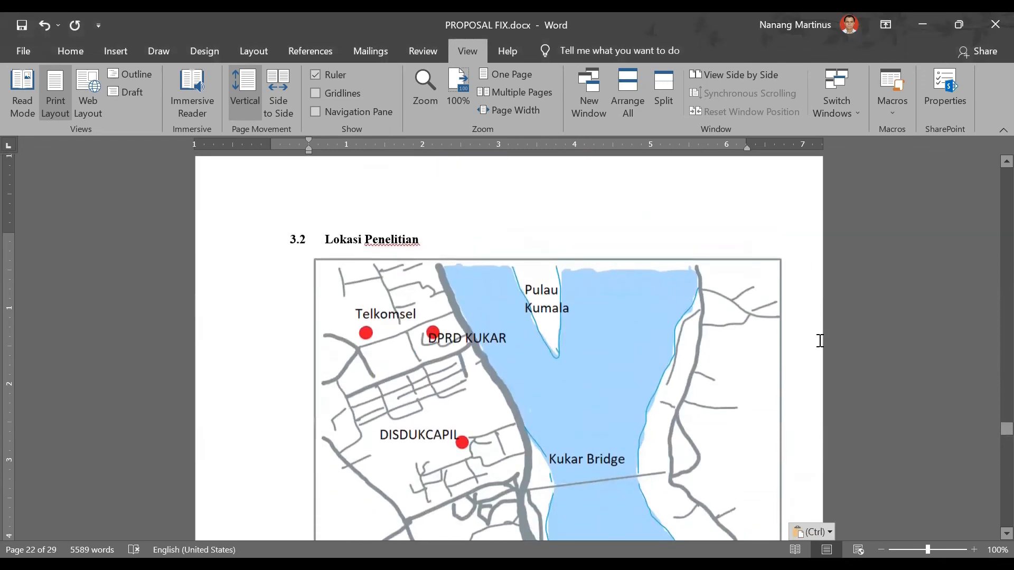
- Review the pasted map in section "3.2 Lokasi Penelitian", from the heading down to the caption area beneath its frame
scroll(819, 341, "down", 2)
scroll(654, 351, "down", 2)
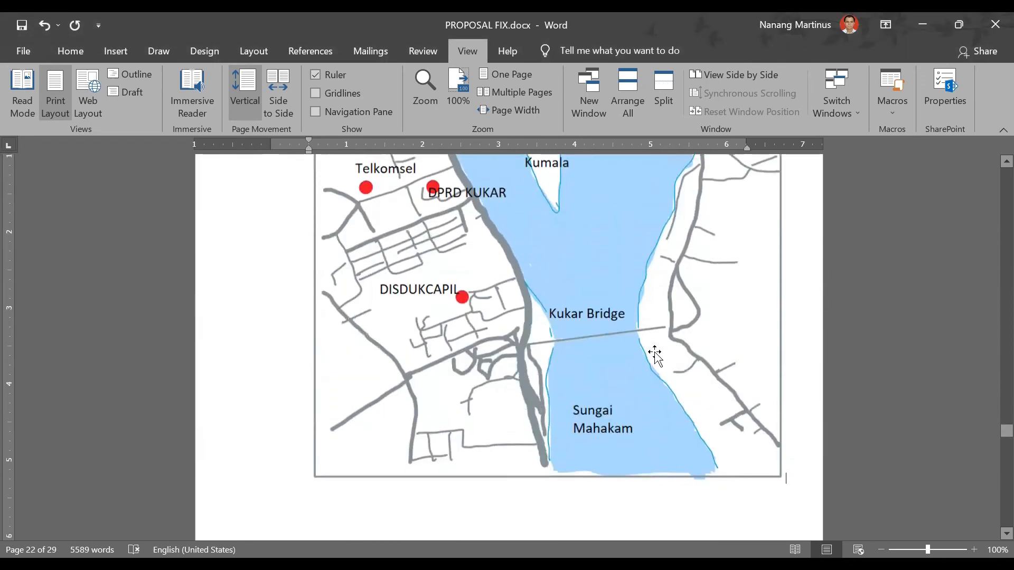
scroll(744, 354, "up", 2)
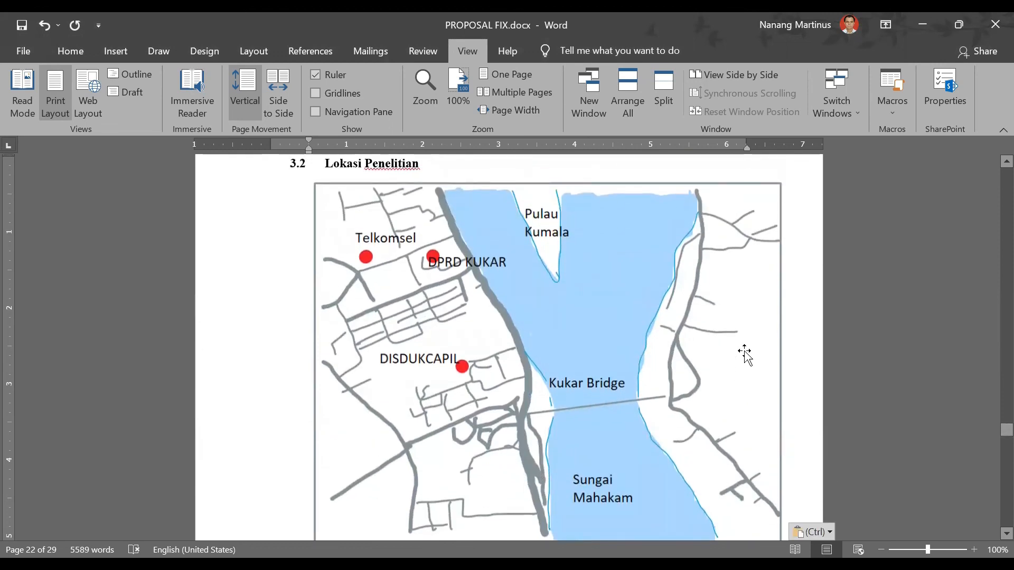
left_click(745, 354)
scroll(744, 354, "down", 2)
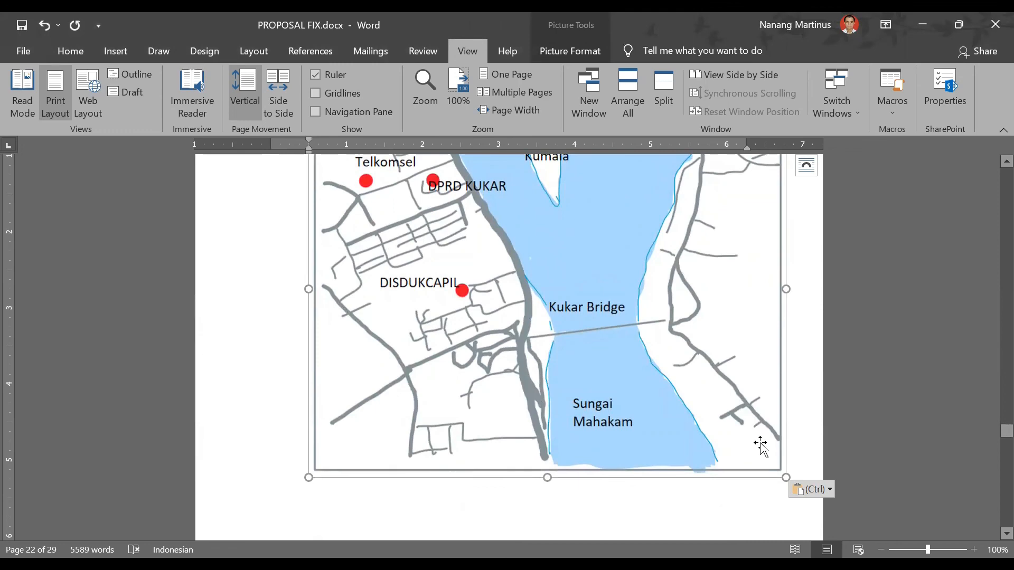
scroll(771, 441, "up", 3)
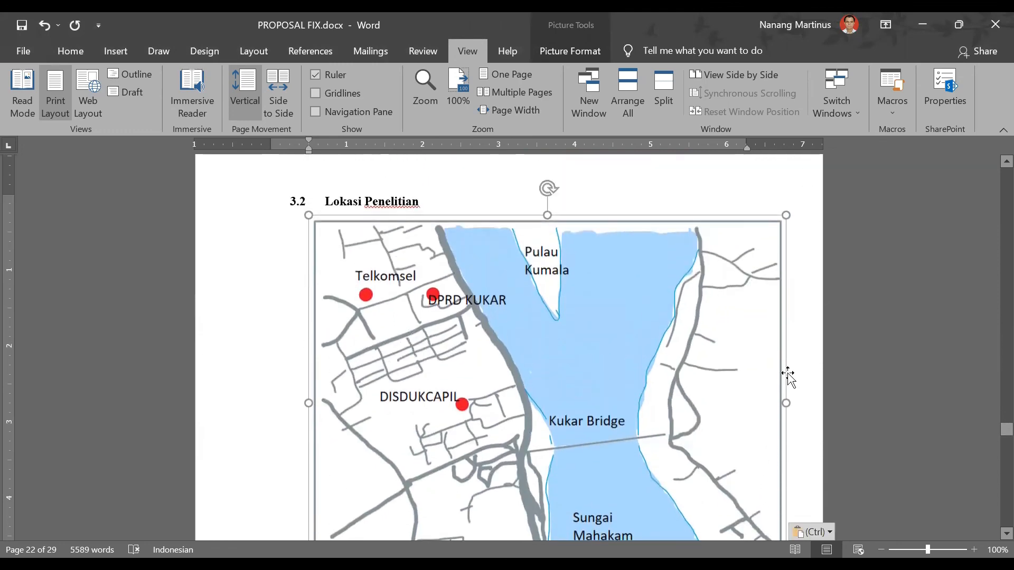
scroll(787, 380, "down", 4)
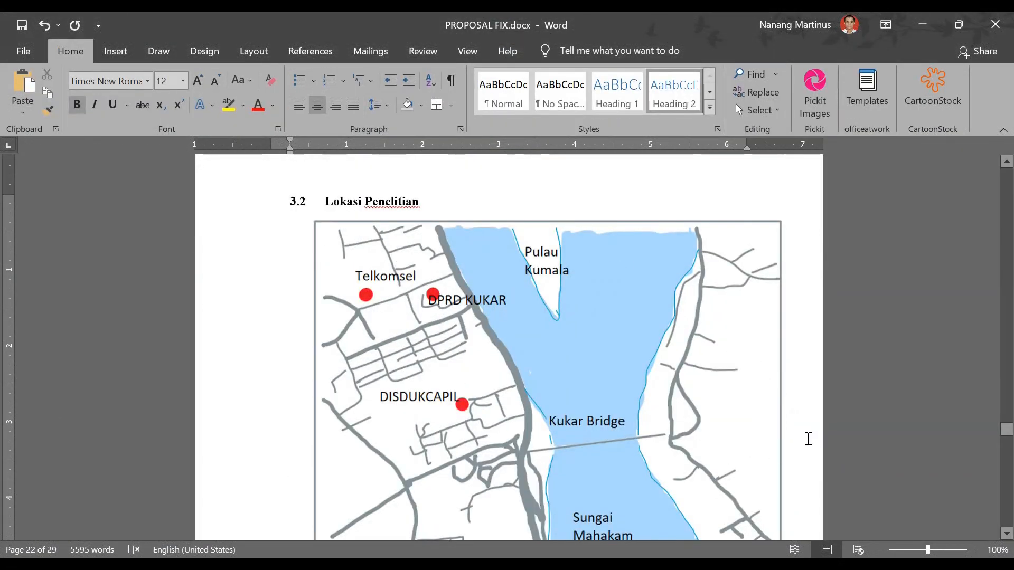
scroll(808, 439, "down", 3)
scroll(808, 439, "down", 1)
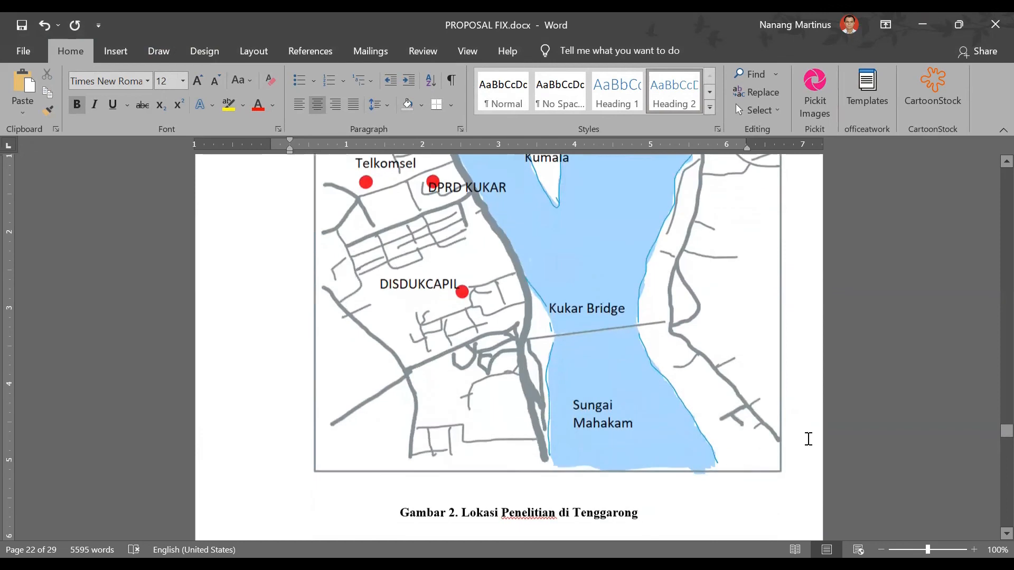
scroll(808, 439, "up", 1)
scroll(808, 439, "down", 1)
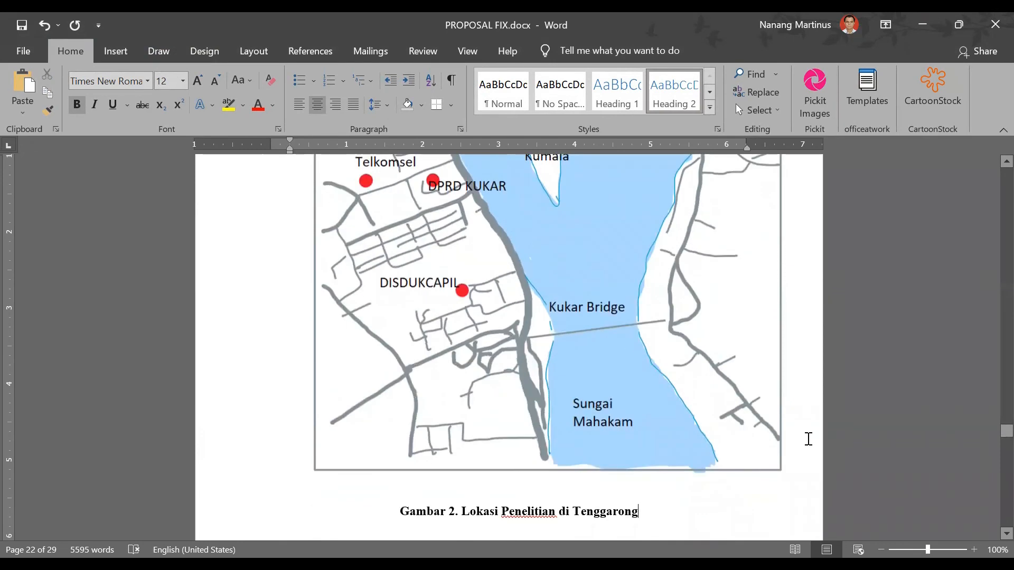